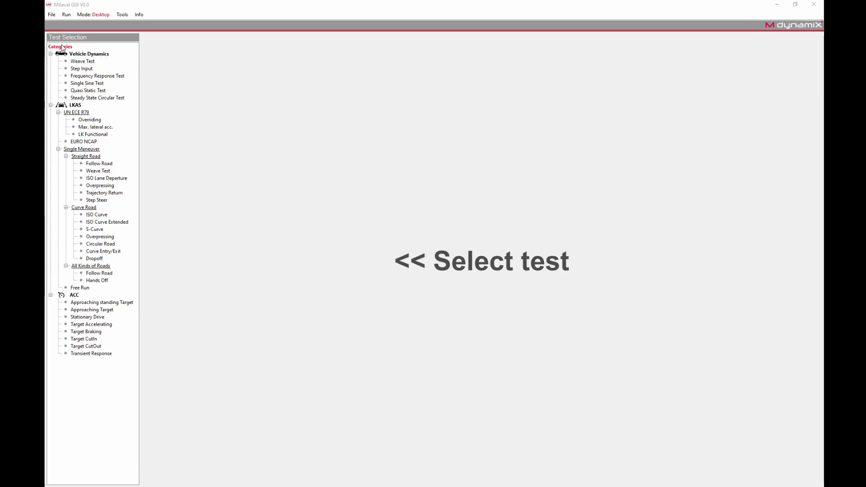
Step: Select the vehicle dynamics Weave Test and add the five WT .mat measurement files, 40 to 120 kph, from the WT-Weave_Test folder
click(80, 62)
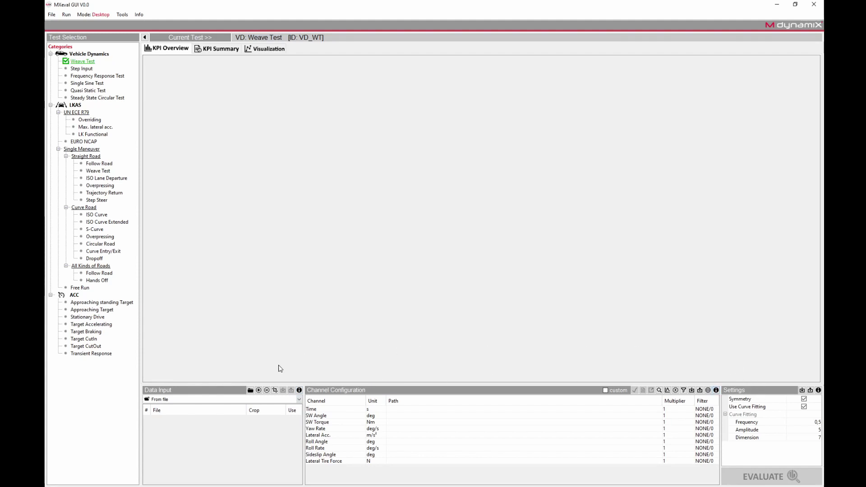
click(259, 391)
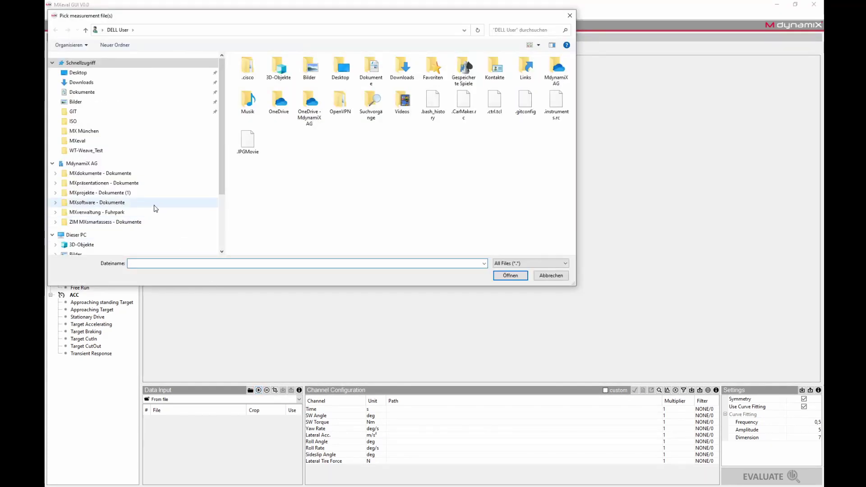
click(96, 151)
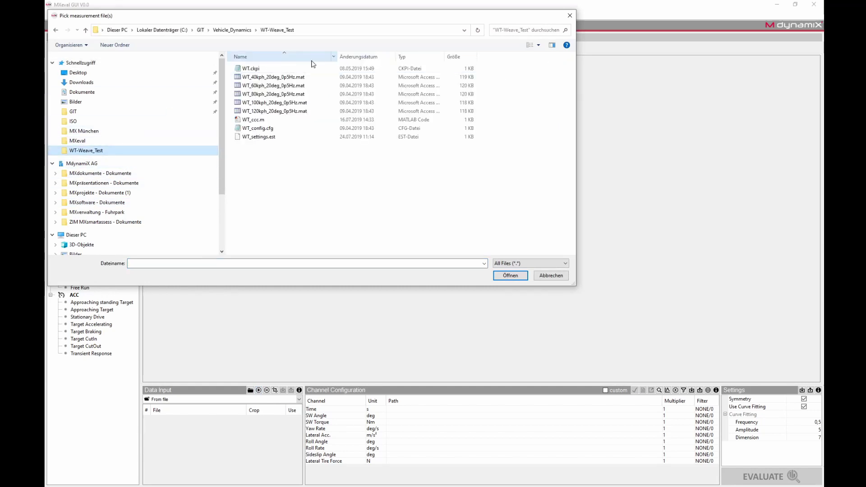
click(300, 79)
drag(300, 82, 300, 113)
click(511, 276)
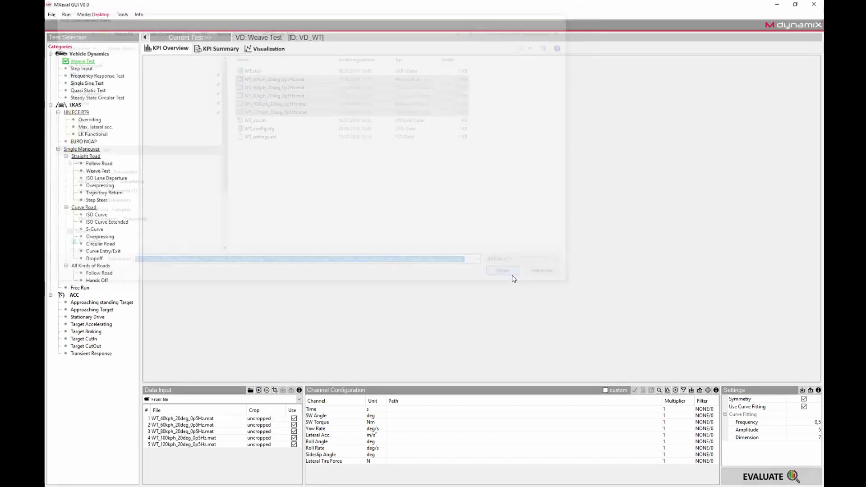
click(295, 419)
click(294, 419)
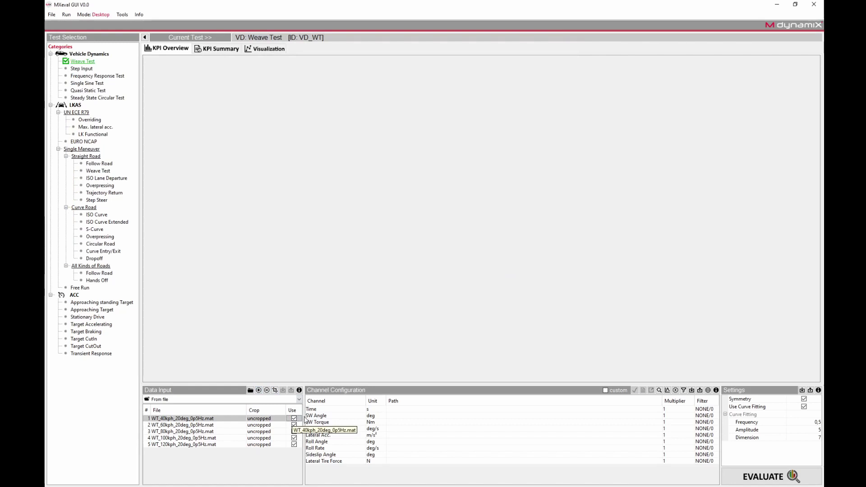
Step: Assign Data.Time.data to the Time channel and Data.StwAngle.data to the SW Angle channel
click(320, 410)
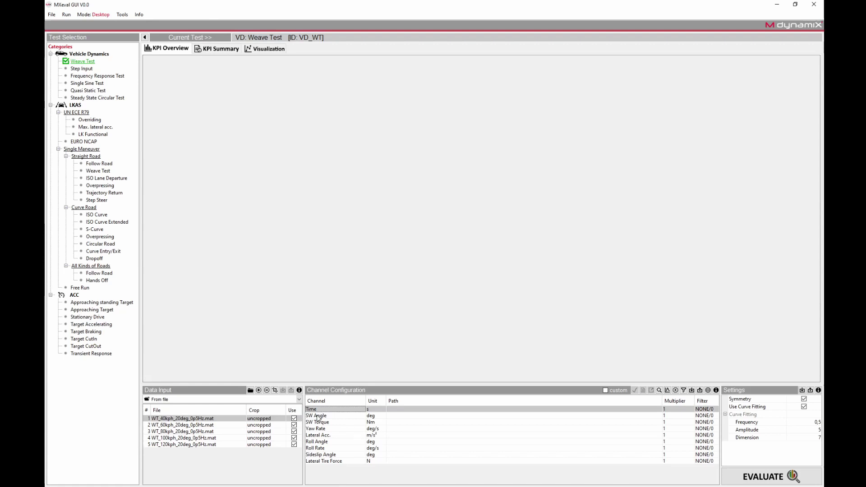
double_click(315, 413)
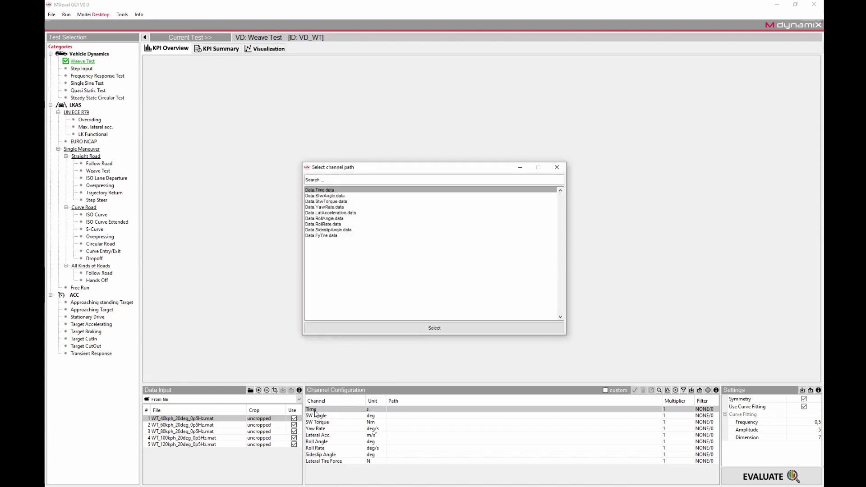
double_click(323, 191)
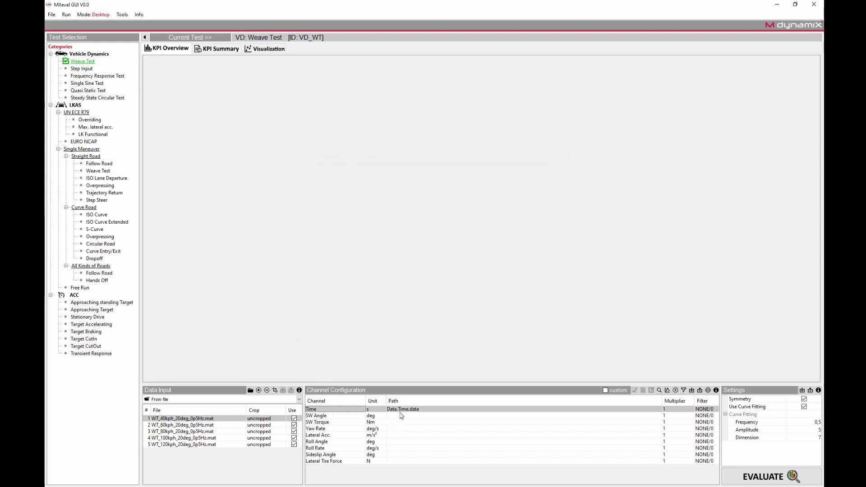
click(319, 417)
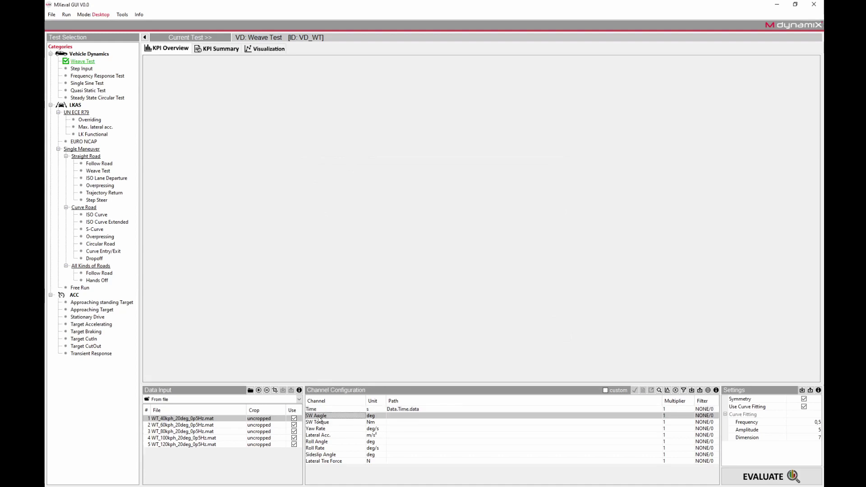
double_click(319, 418)
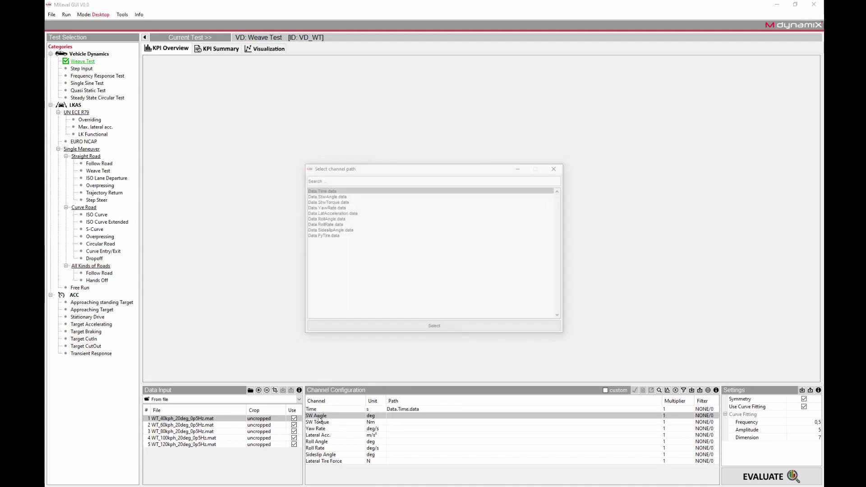
click(336, 196)
click(439, 329)
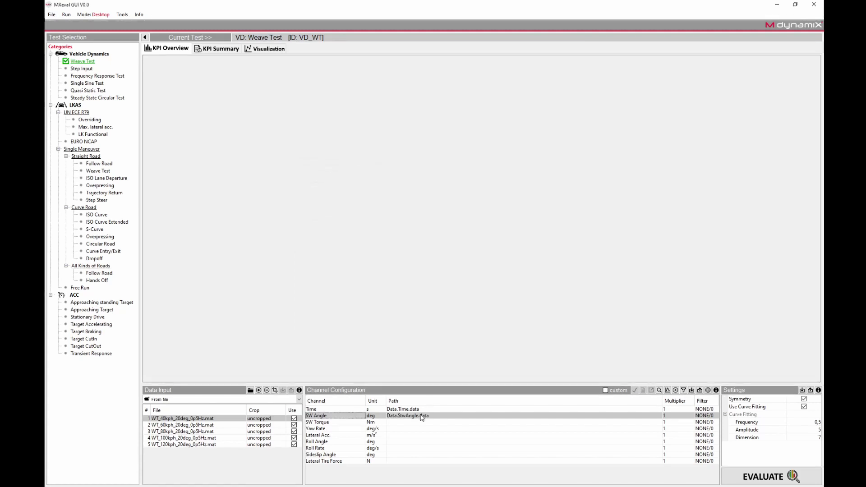
Step: Import the channel configuration from WT_config.cfg
click(693, 391)
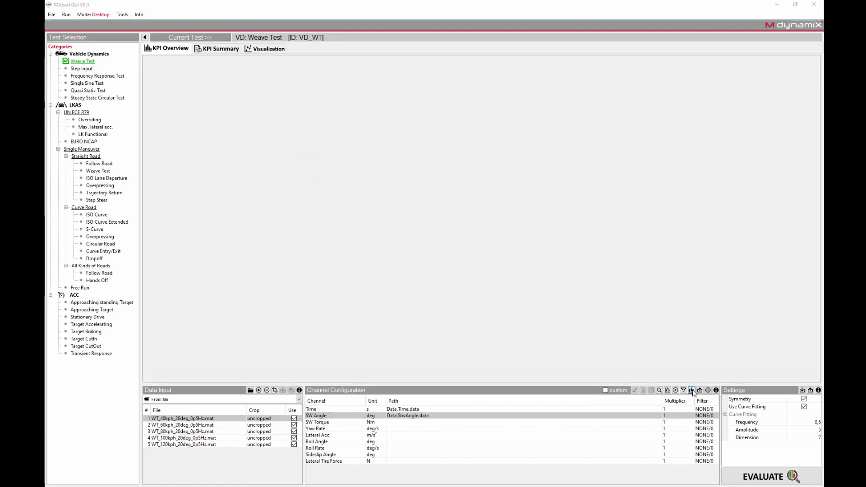
click(258, 69)
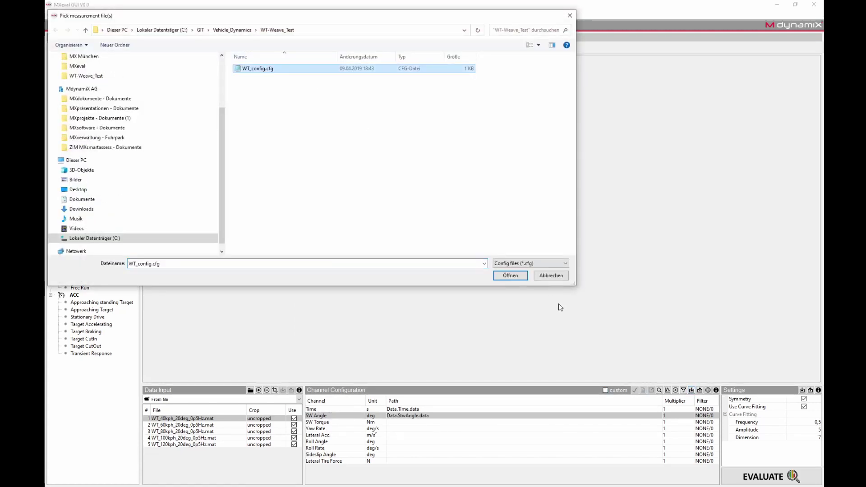
click(510, 276)
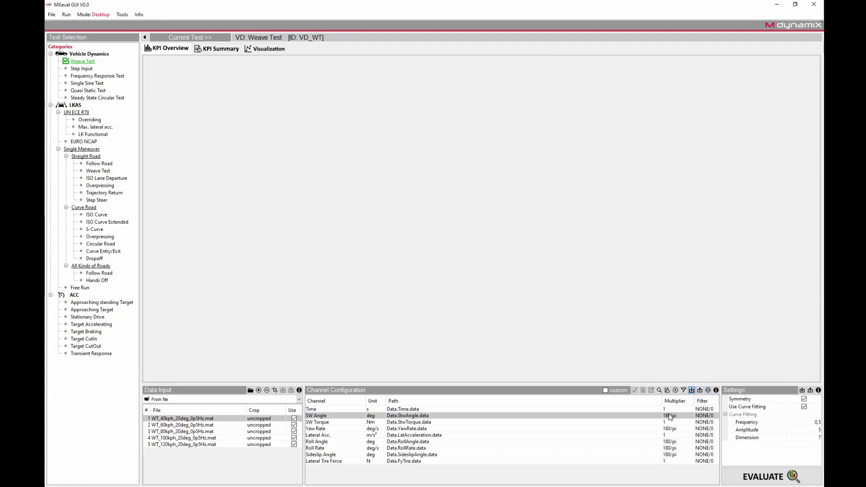
Step: Enable custom channel configuration, insert the script template to review its example code, and return to the standard channel table
click(606, 391)
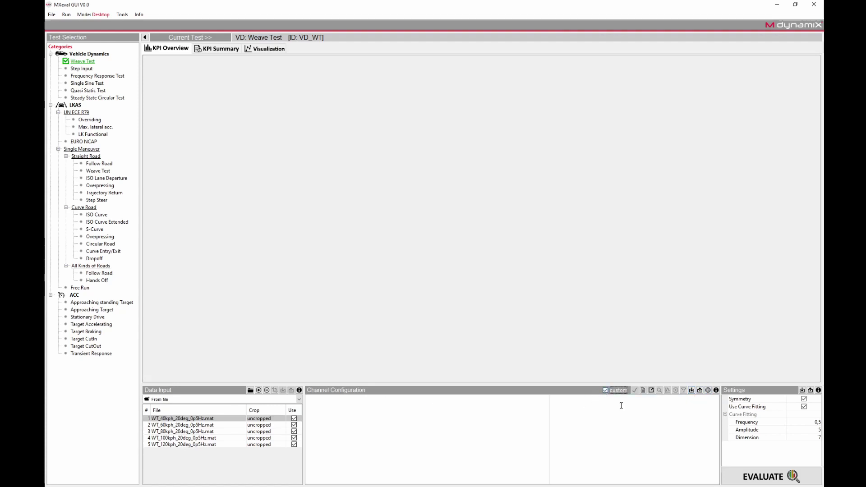
click(643, 391)
scroll(545, 435, down, 10)
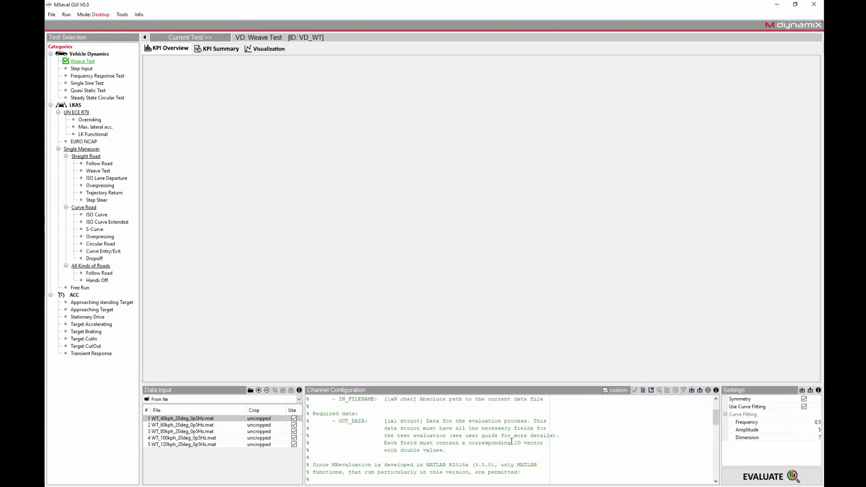
scroll(512, 442, down, 6)
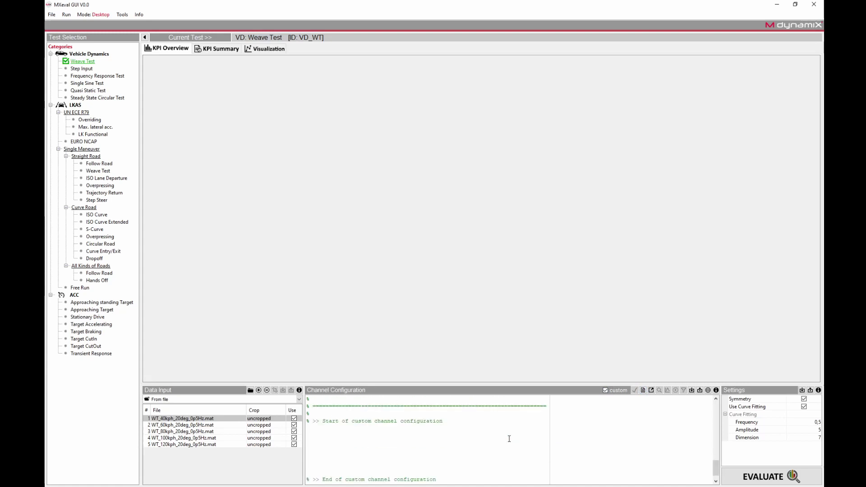
scroll(509, 440, up, 4)
drag(337, 457, 430, 467)
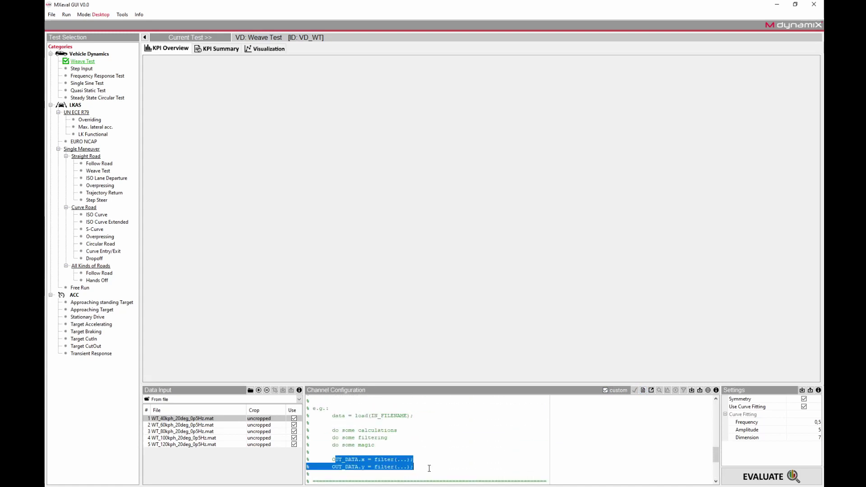
click(468, 461)
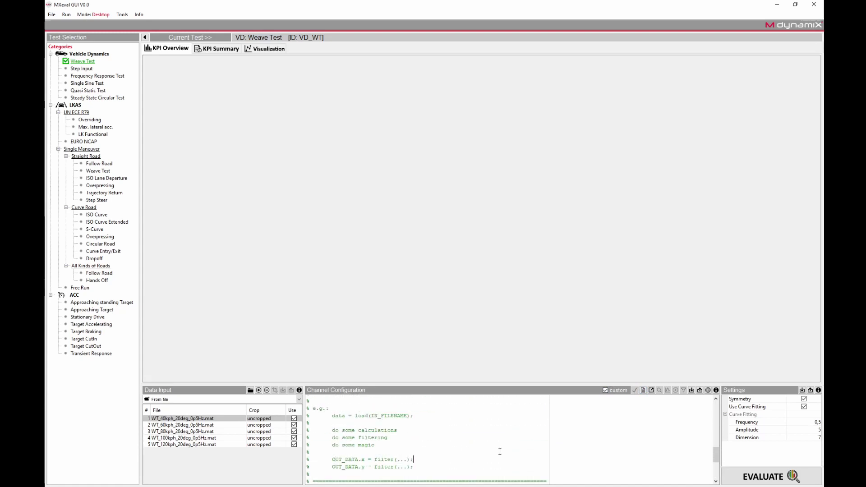
click(605, 390)
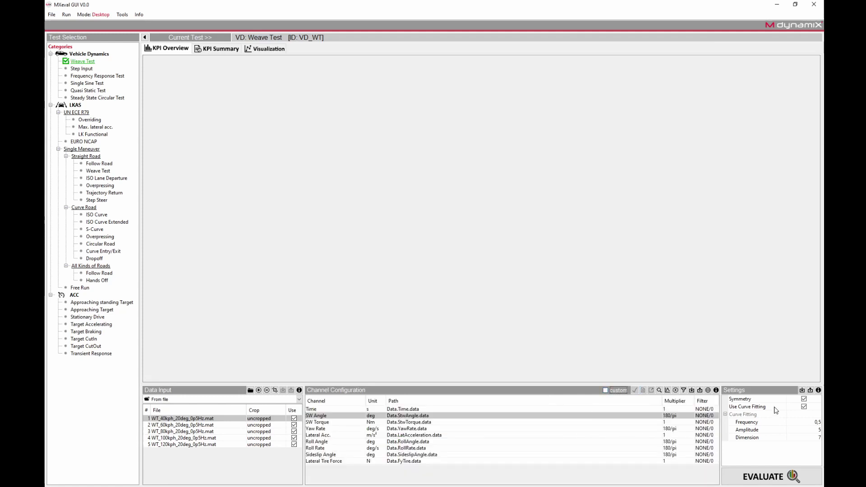
Step: Evaluate the loaded weave test measurements with Symmetry enabled
click(804, 399)
click(804, 399)
click(765, 481)
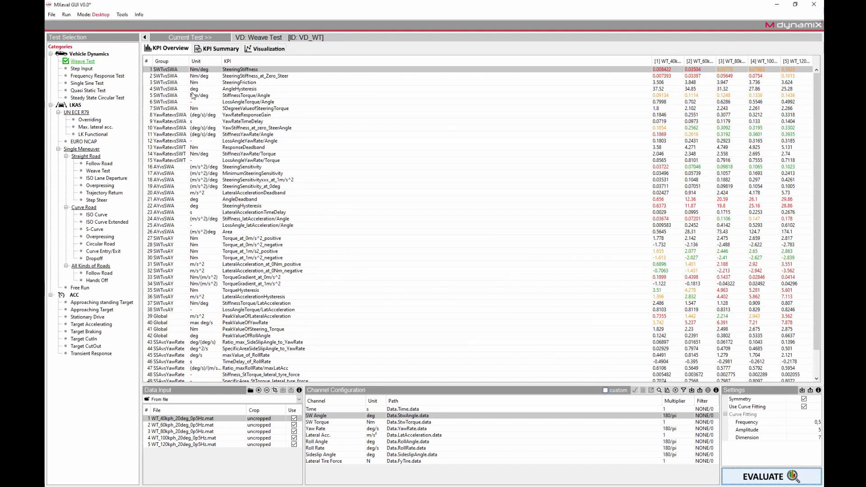
Step: Look through the first SWTvsSWA indicators and narrow the KPI column so the result columns show their full file names
click(169, 70)
click(169, 77)
click(170, 83)
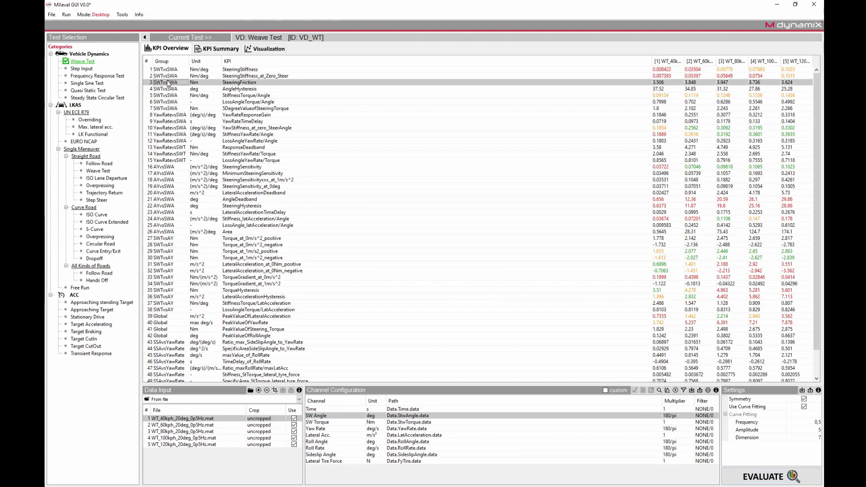
click(169, 90)
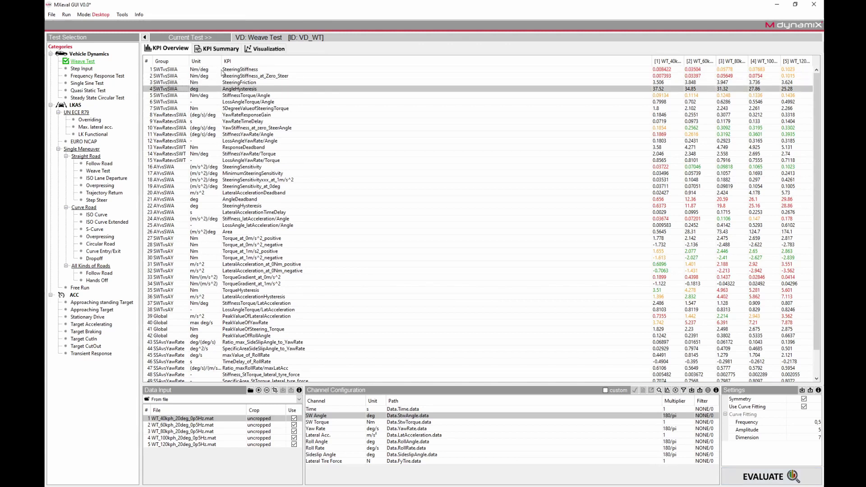
click(241, 71)
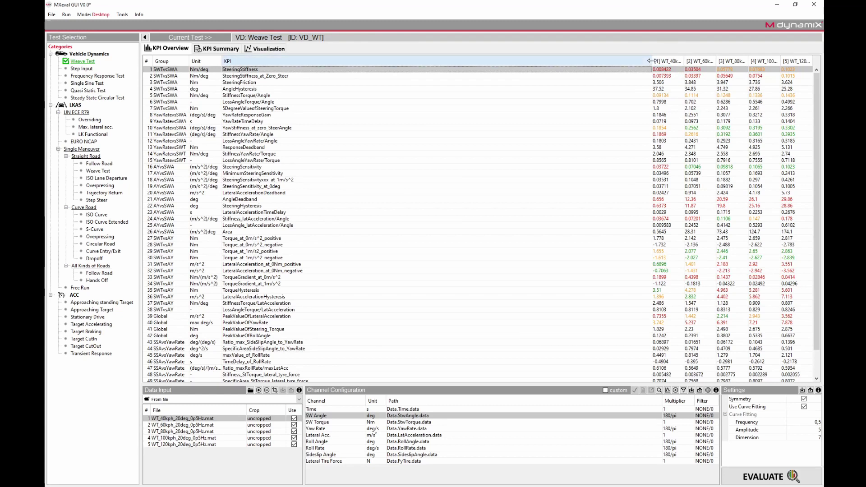
drag(652, 62, 418, 66)
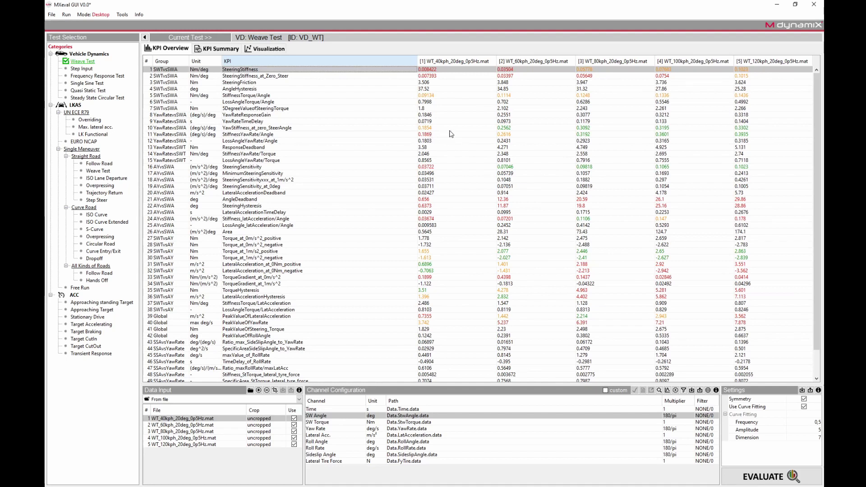
Step: Open a bar plot of the StiffnessYawRate/Angle KPI for all measurement files
click(485, 135)
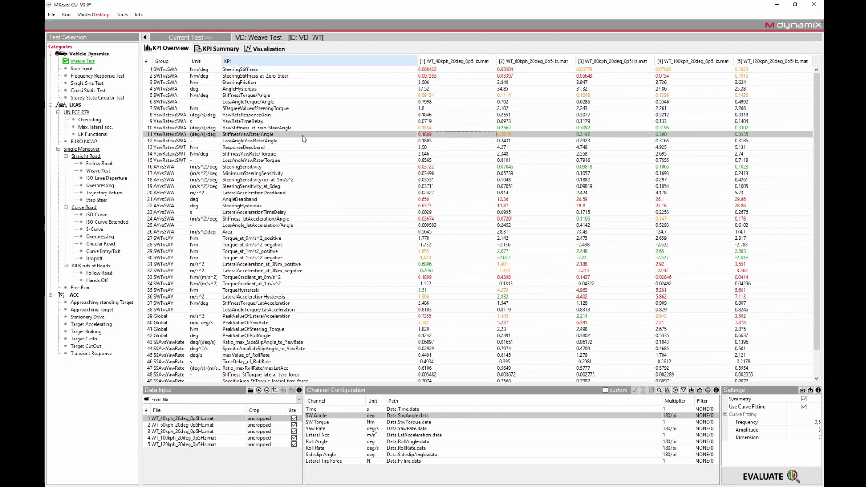
right_click(463, 136)
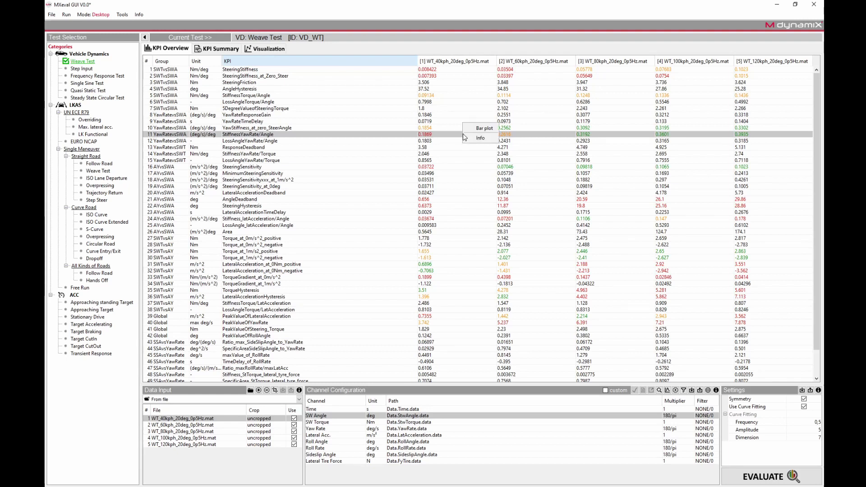
click(472, 137)
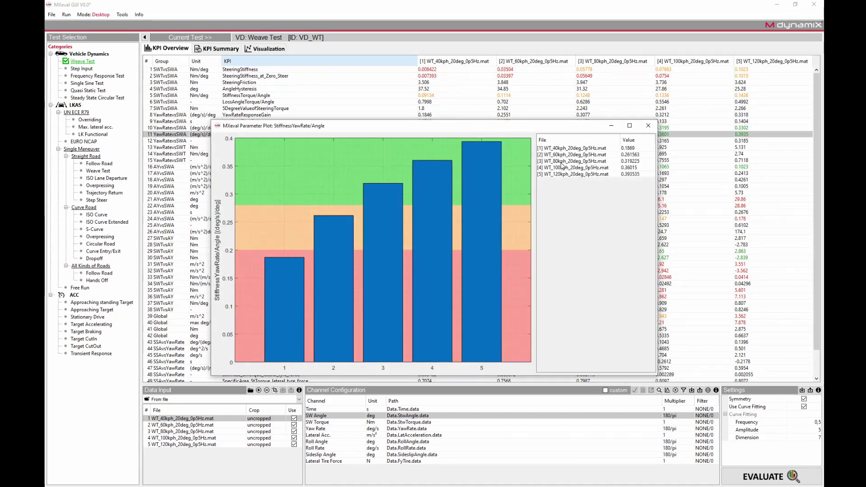
Step: Highlight the bars of the 80, 60 and 100 kph files in the parameter plot and close it
click(378, 204)
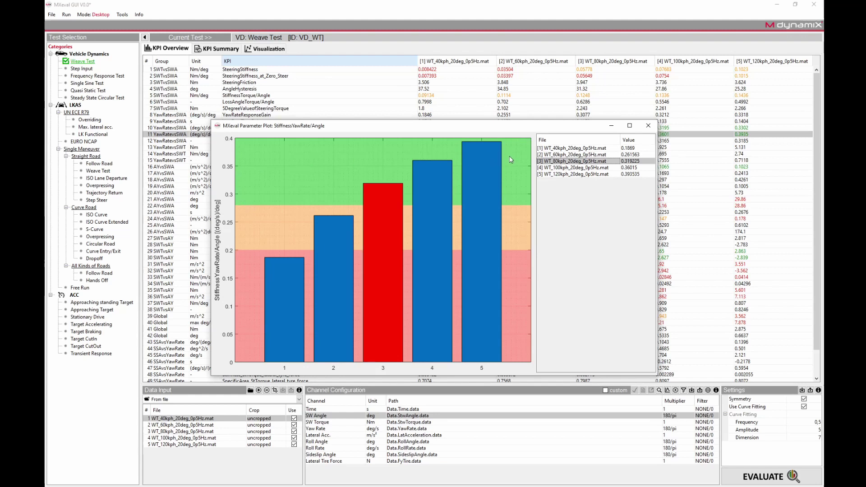
click(571, 155)
ctrl+click(570, 161)
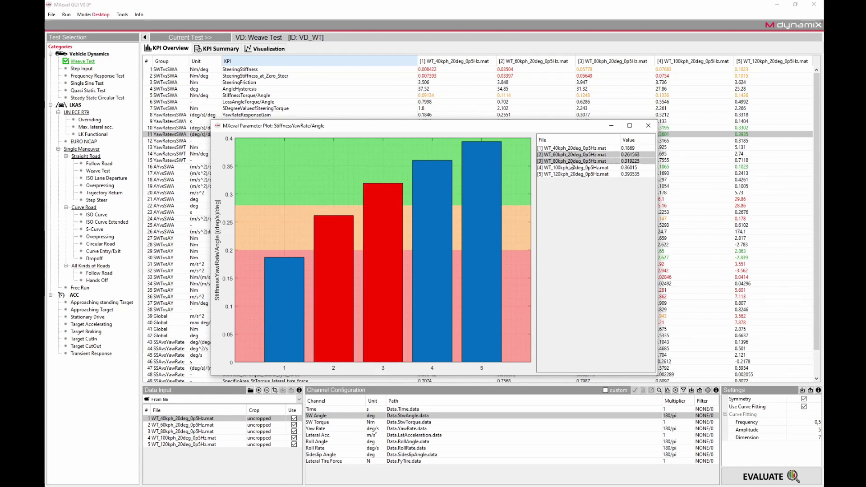
click(572, 168)
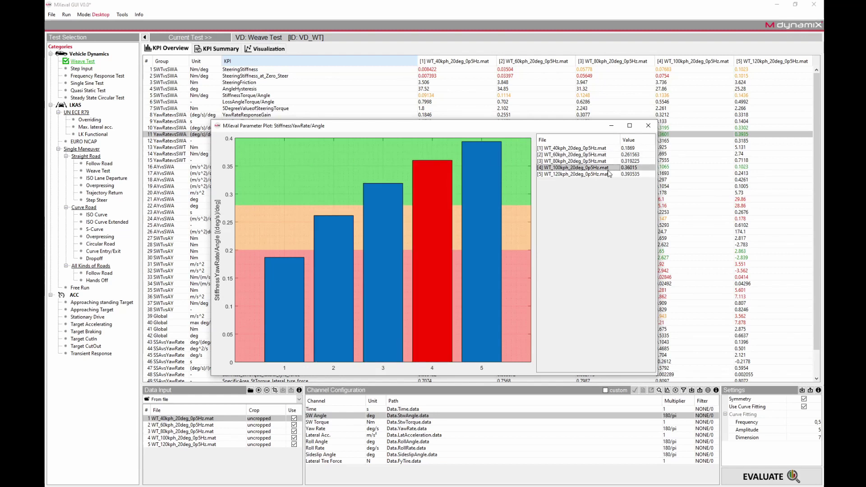
click(648, 126)
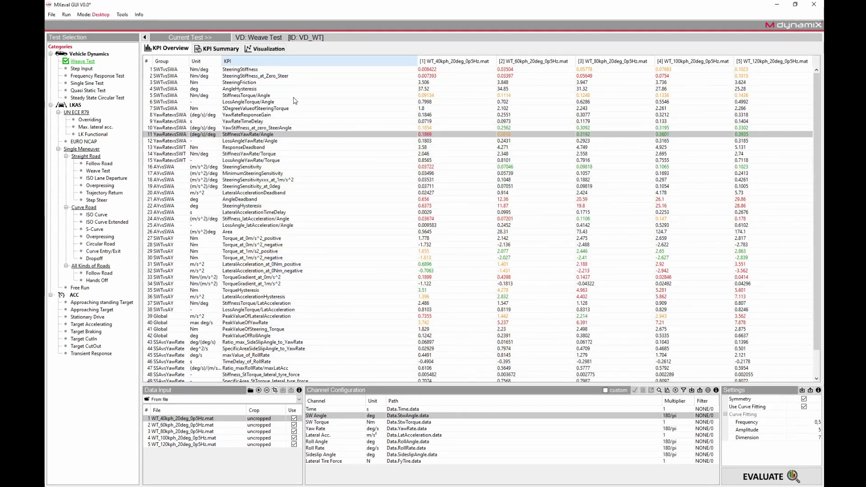
Step: Examine the CUSTOM indicators at the end of the KPI overview and display the KPI summary
click(268, 187)
scroll(309, 222, down, 2)
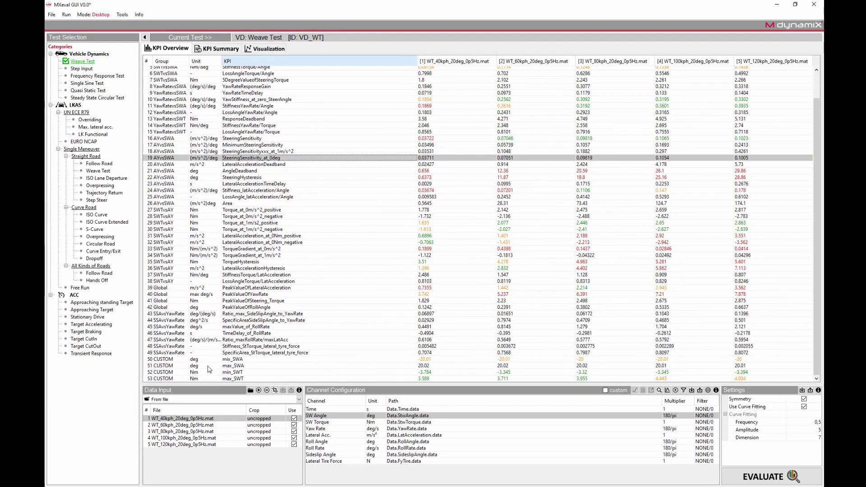
click(172, 359)
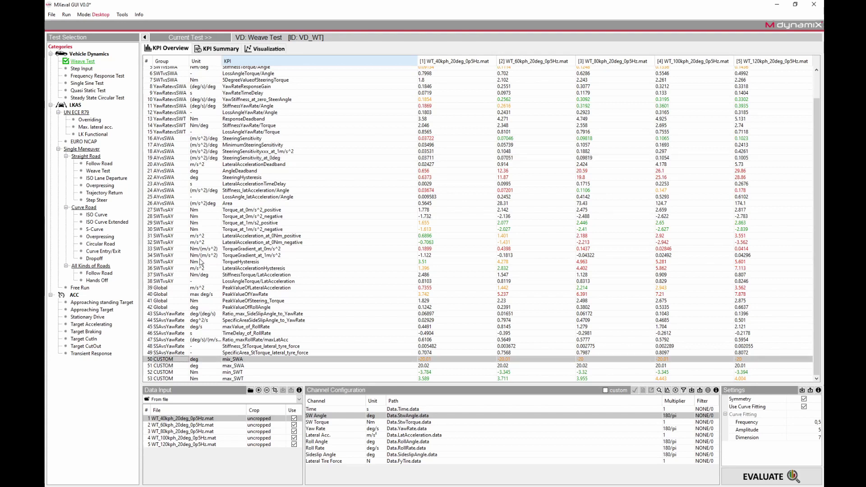
click(217, 49)
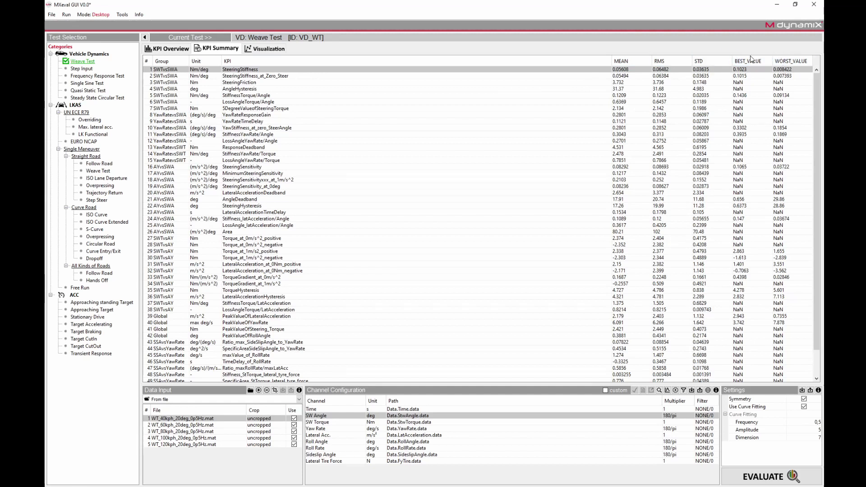
Step: Visualize the SWT vs. SWA plot of each measurement file individually and overlay all five files
click(270, 49)
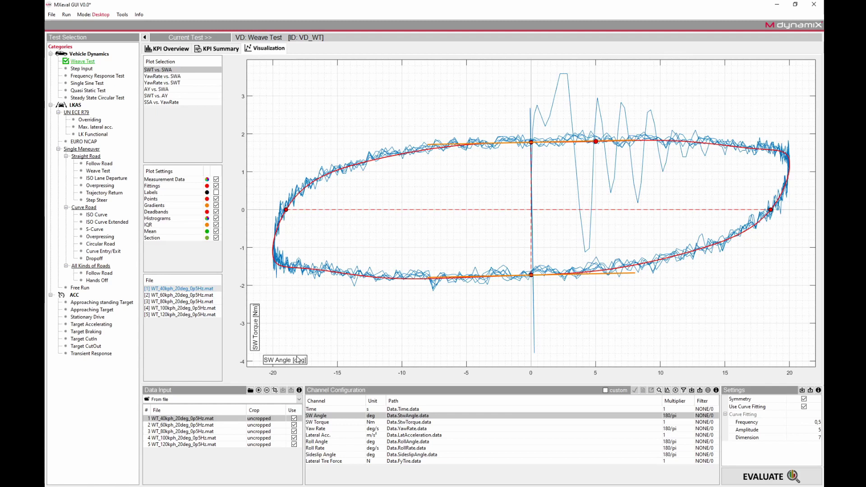
click(184, 296)
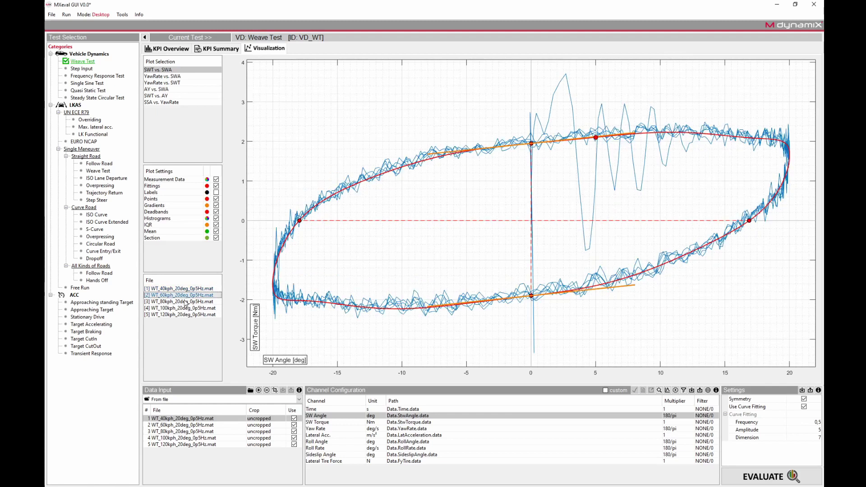
click(184, 302)
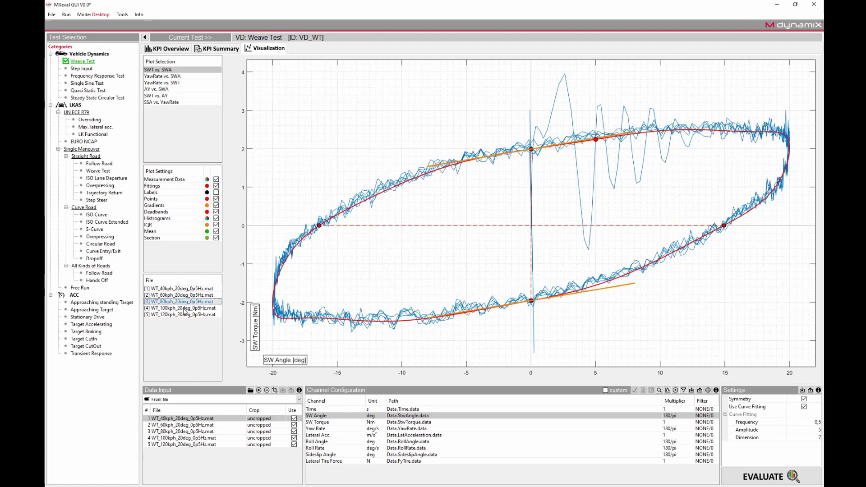
click(184, 309)
click(185, 315)
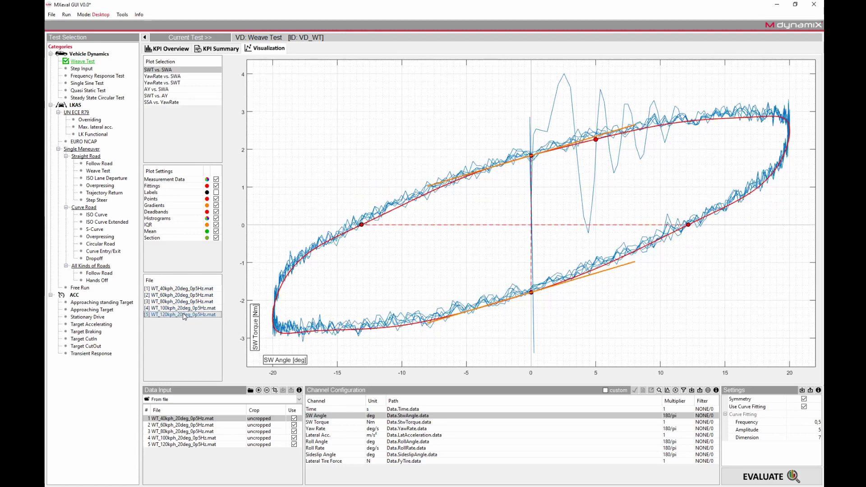
shift+click(186, 289)
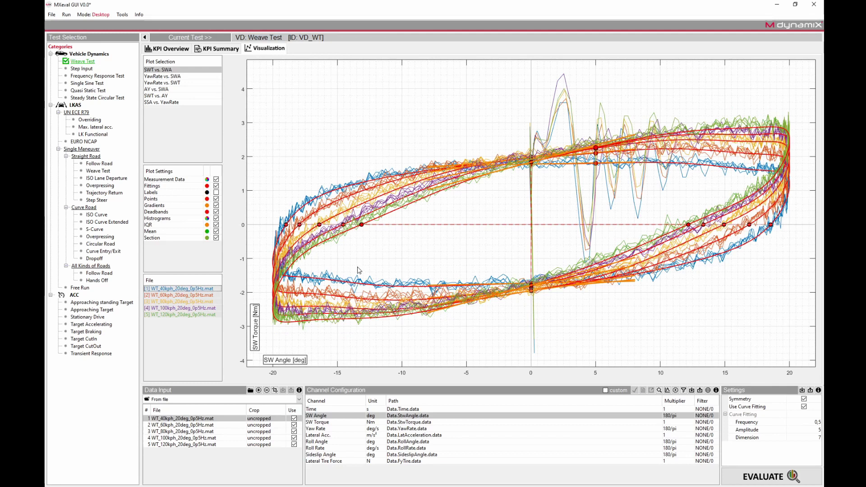
Step: Look through the YawRate, AY, SWT vs. AY and SSA plots for all files and return to SWT vs. SWA
click(182, 76)
click(173, 84)
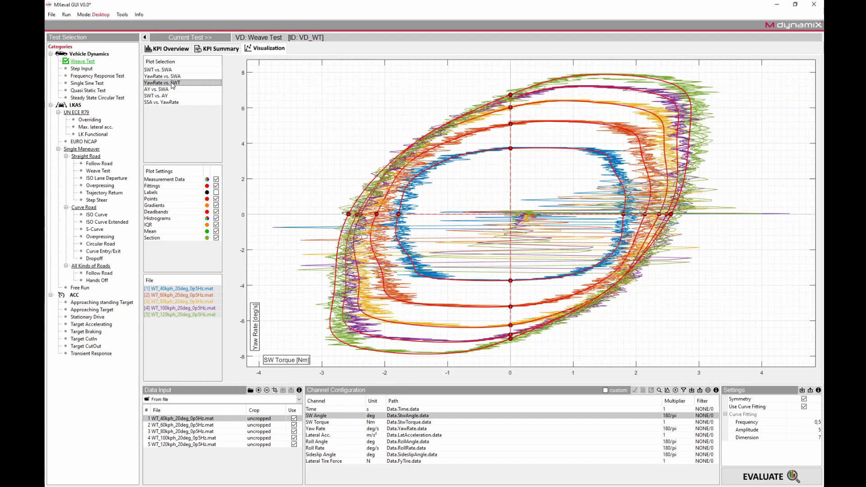
click(169, 90)
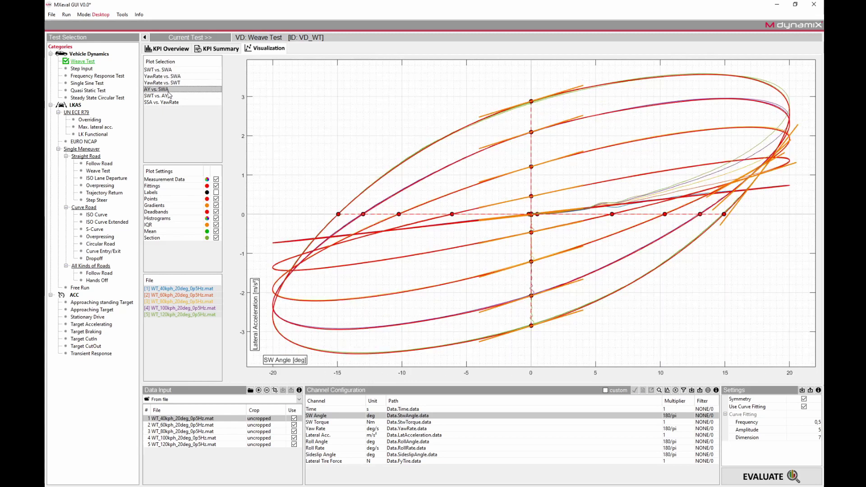
click(169, 96)
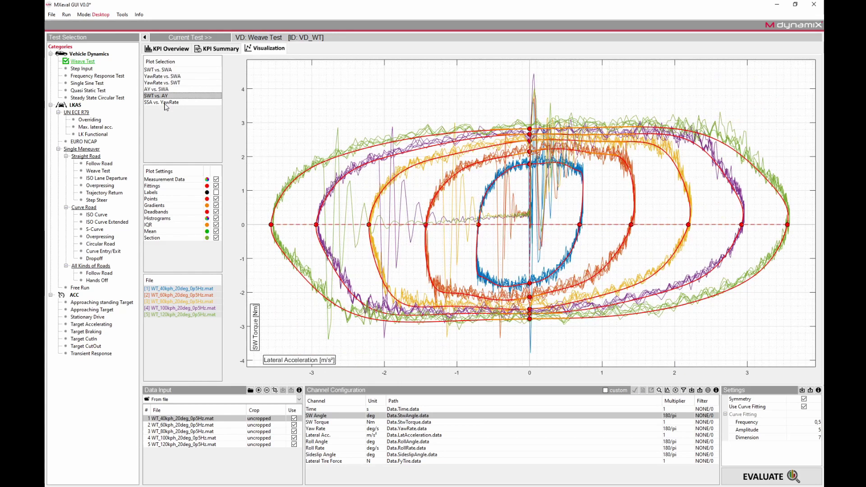
click(166, 103)
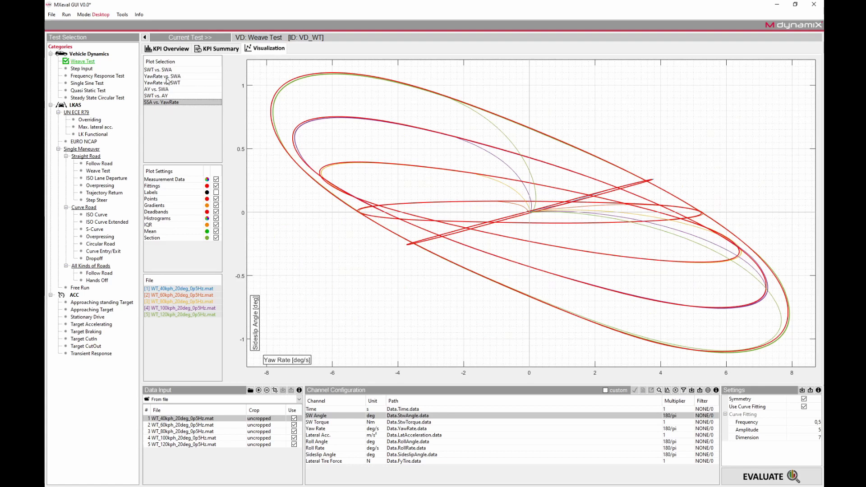
click(168, 76)
click(167, 70)
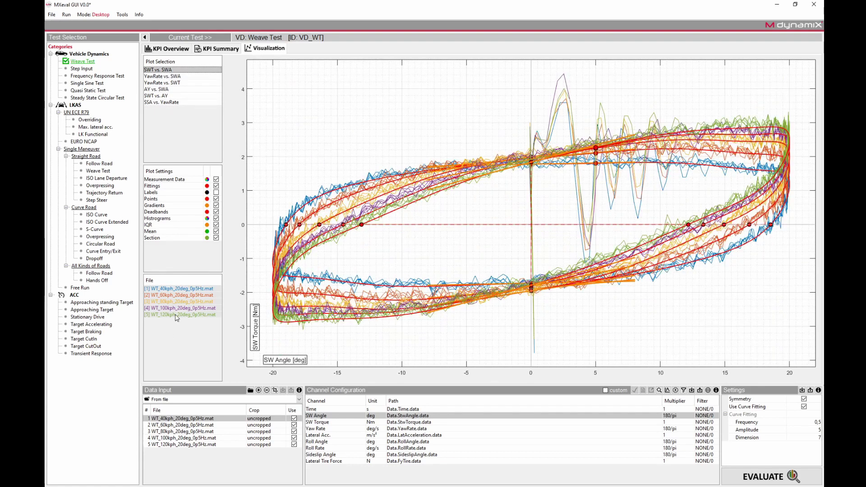
Step: Plot only the 60 and 80 kph files and hide every plot element except the measurement data
click(184, 295)
ctrl+click(185, 302)
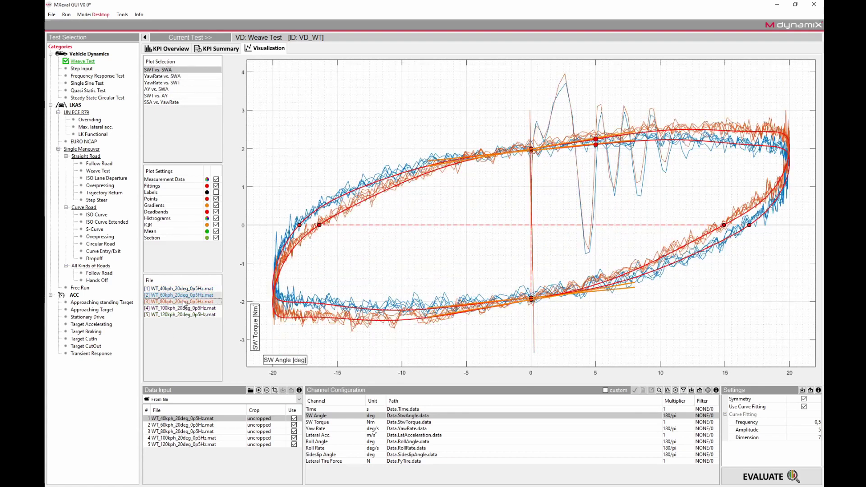
click(217, 186)
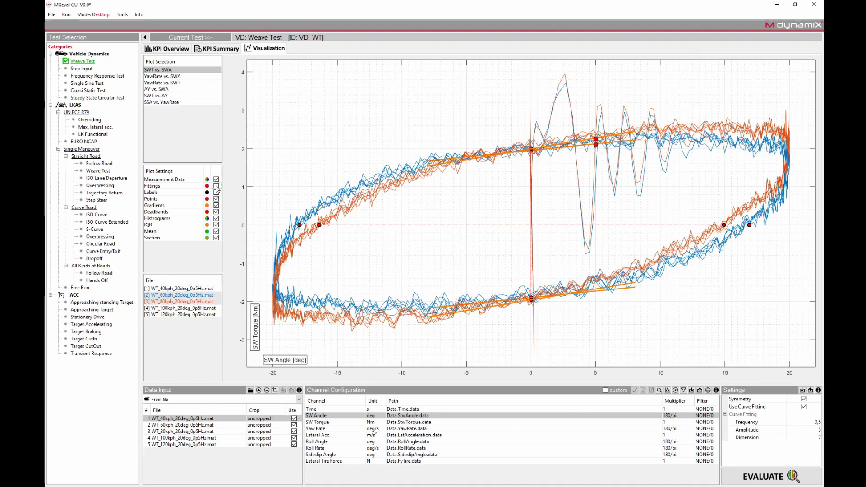
click(217, 193)
click(216, 199)
click(217, 206)
click(217, 212)
click(217, 219)
click(217, 225)
click(216, 231)
click(216, 238)
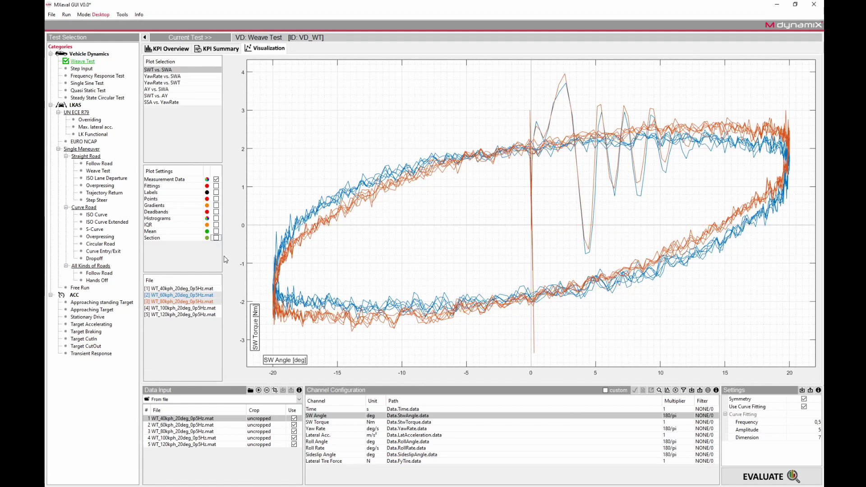
Step: Try the measurement data and fittings display, show labels with the measurement data, and plot only the 60 kph file
click(216, 180)
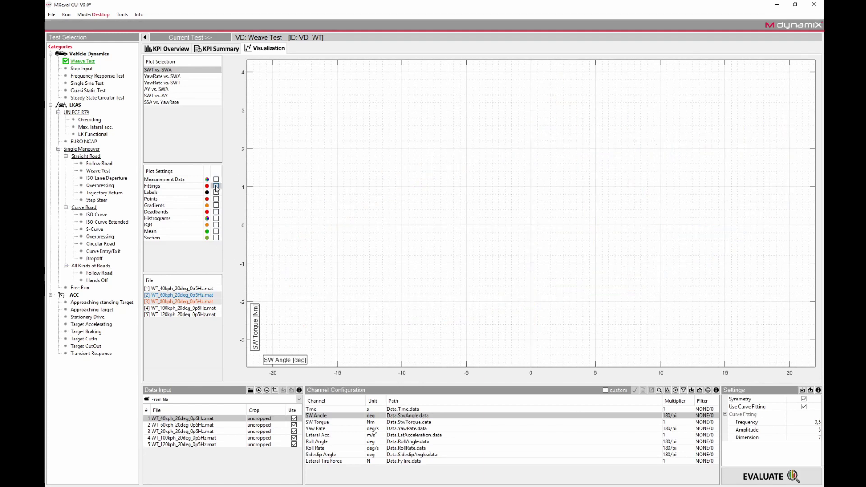
click(217, 186)
click(216, 186)
click(216, 193)
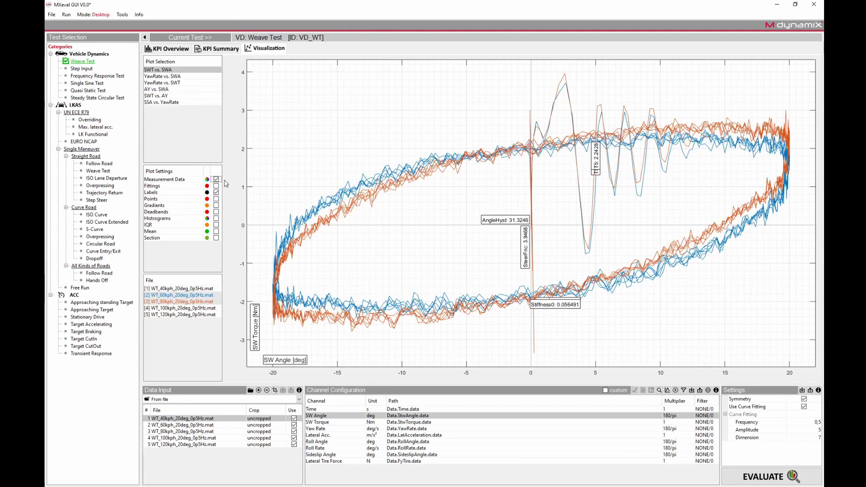
click(197, 295)
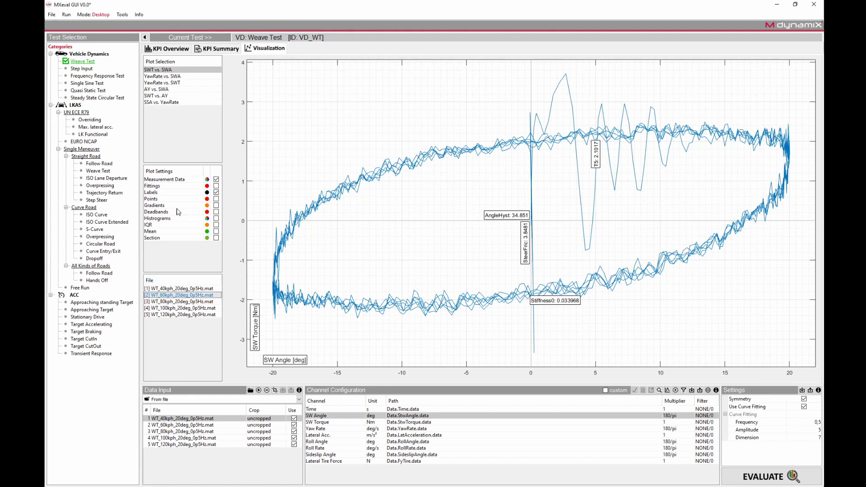
Step: Show fittings, points, gradients and deadbands for the 60 kph file, and display its SWT vs. AY plot with the measurement data
click(216, 186)
click(217, 192)
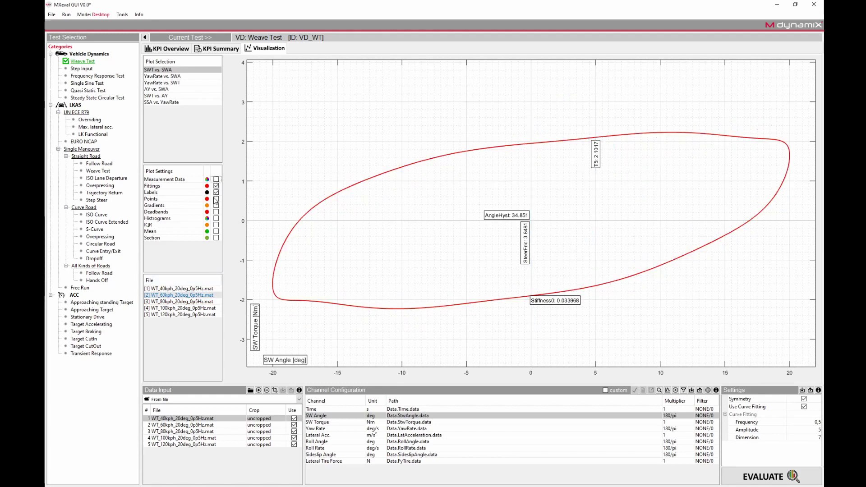
click(217, 199)
click(217, 205)
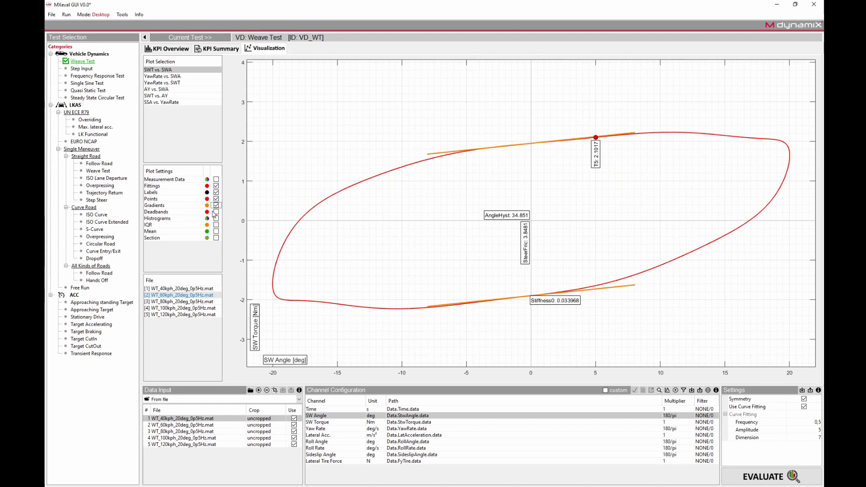
click(216, 211)
click(163, 96)
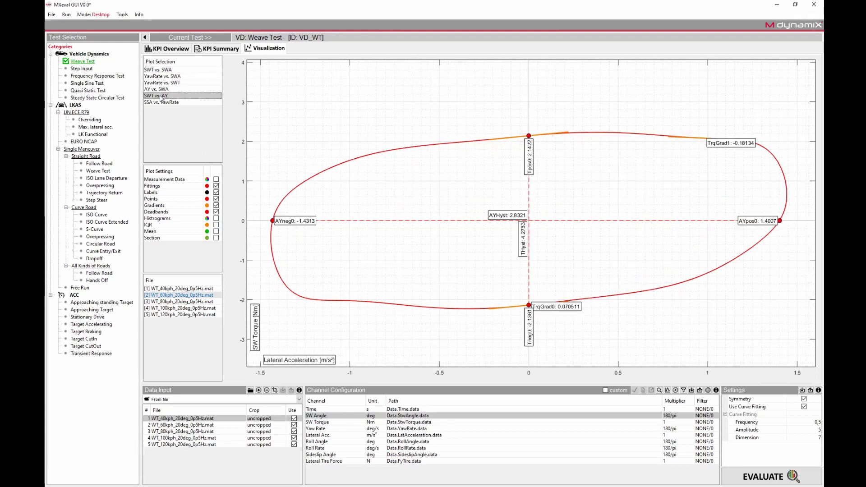
click(216, 180)
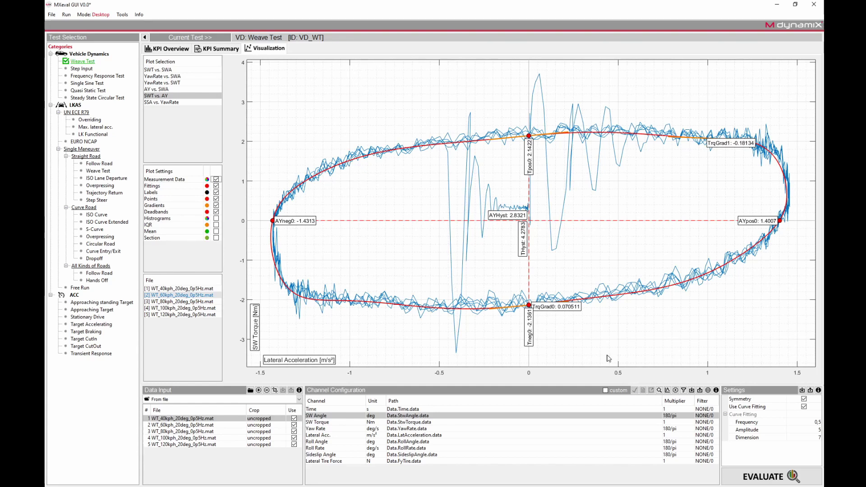
Step: Load all five measurement files for filter evaluation and apply the butterworth (100Hz) filter to the SW Torque channel
click(684, 391)
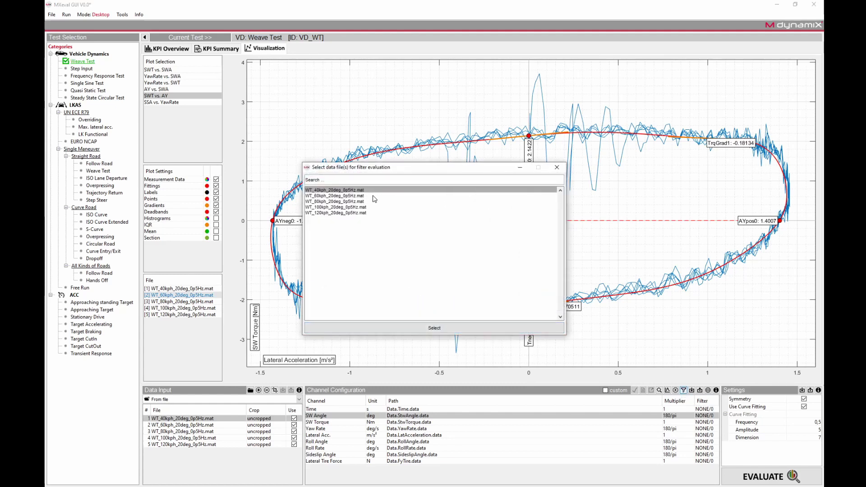
shift+click(359, 215)
click(429, 329)
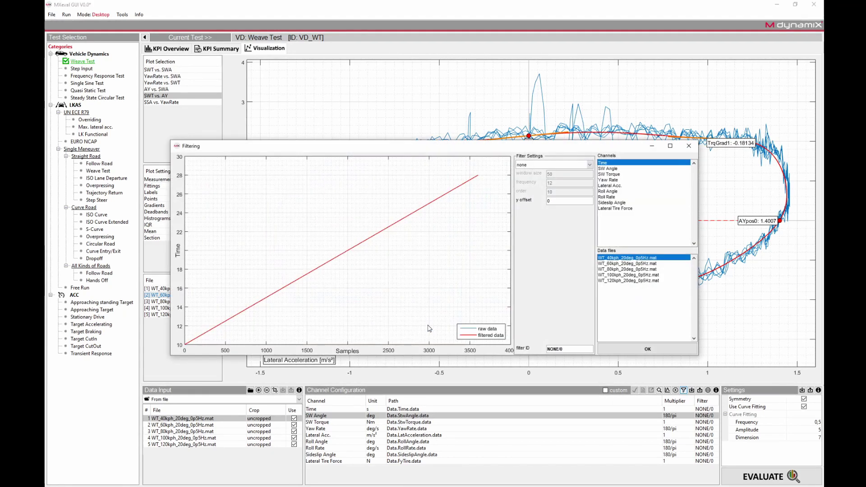
click(617, 174)
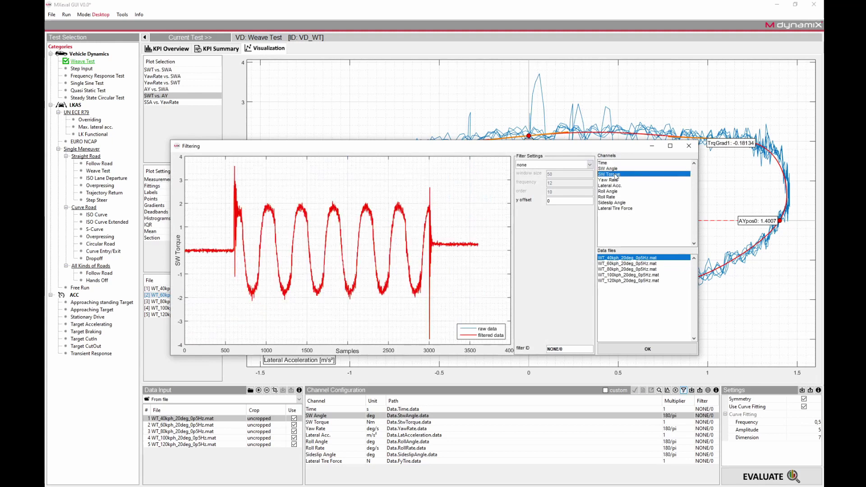
click(590, 165)
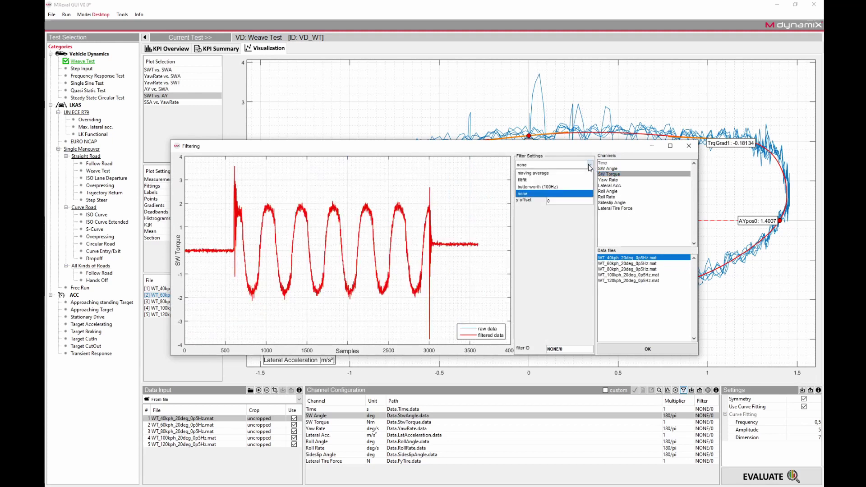
click(576, 187)
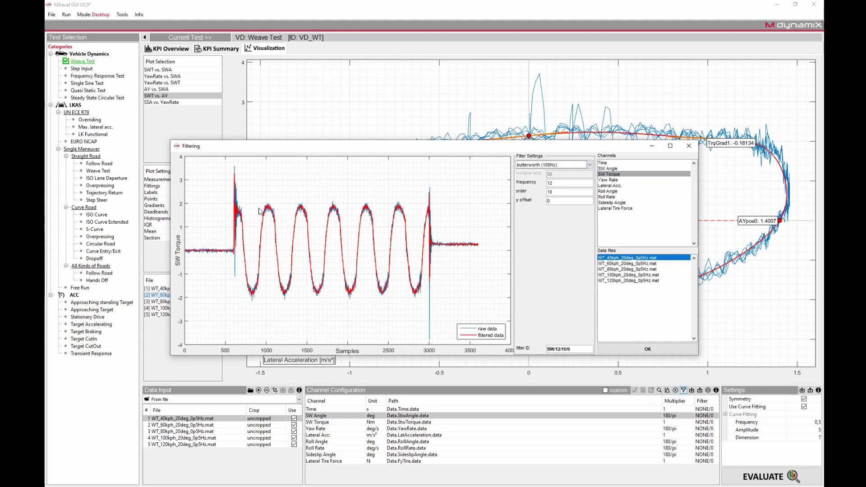
Step: Try a y offset of 1 on the filtered SW Torque signal and reset it to 0
double_click(548, 201)
text(1)
key(Return)
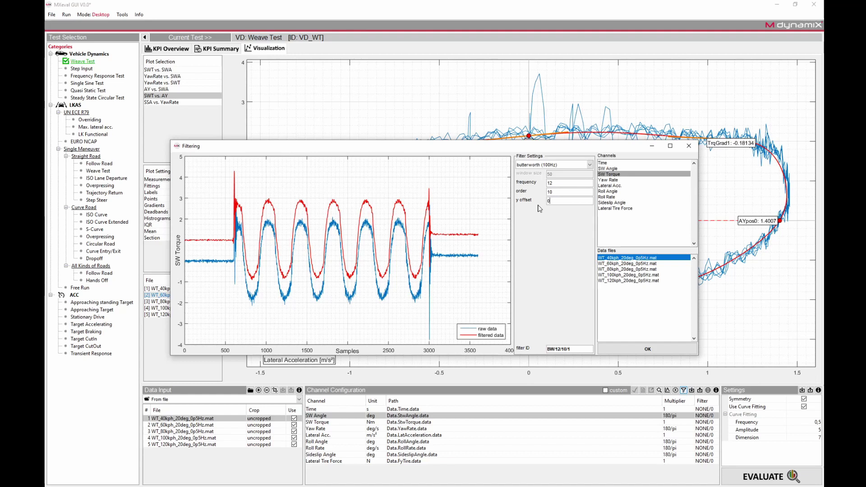
text(0)
key(Return)
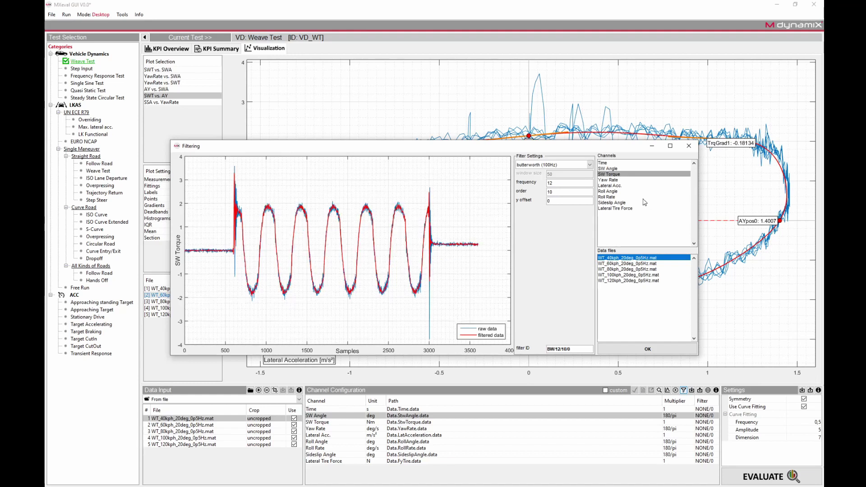
Step: Accept the SW Torque filter settings and run the evaluation again
click(639, 348)
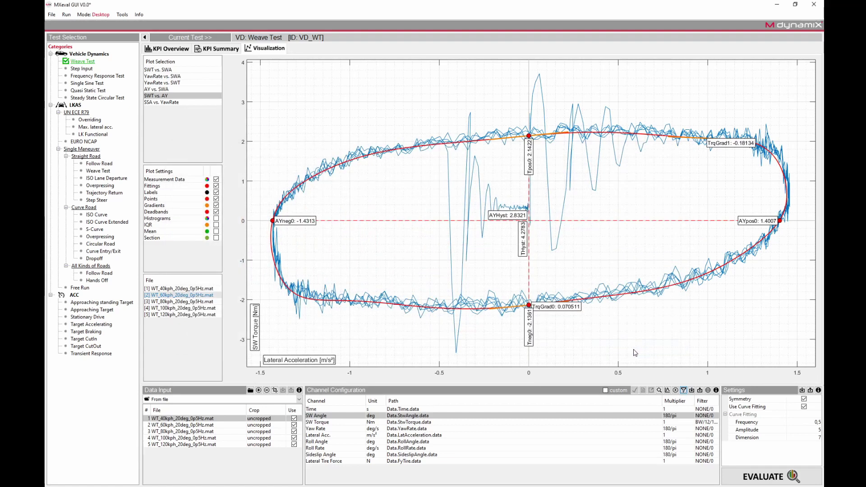
click(705, 422)
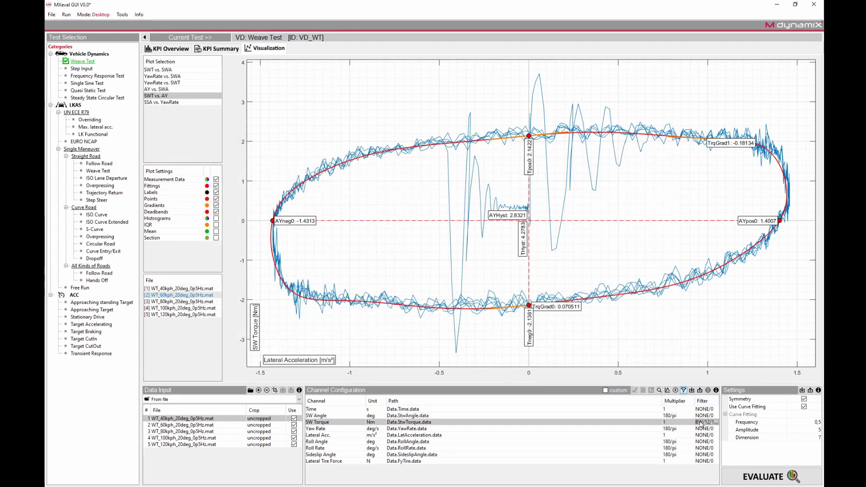
click(767, 477)
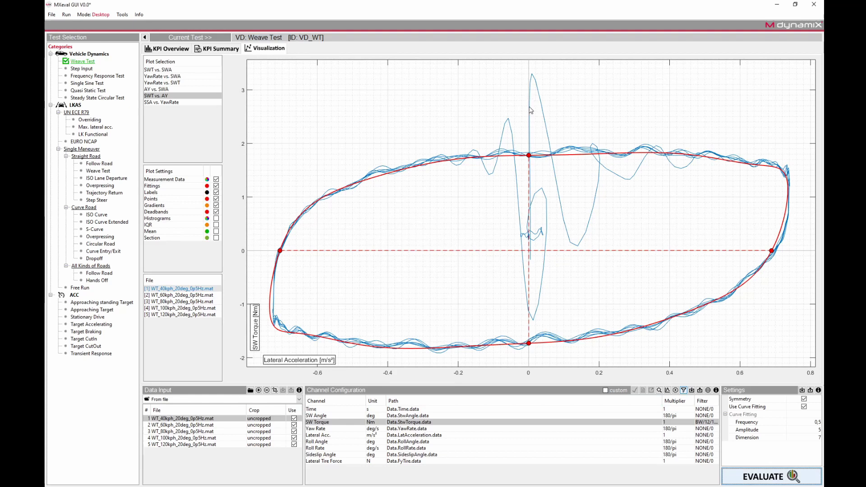
Step: Hide the fittings and labels in the SWT vs. AY plot, overlaying all five files before showing only the 80 kph file
click(216, 187)
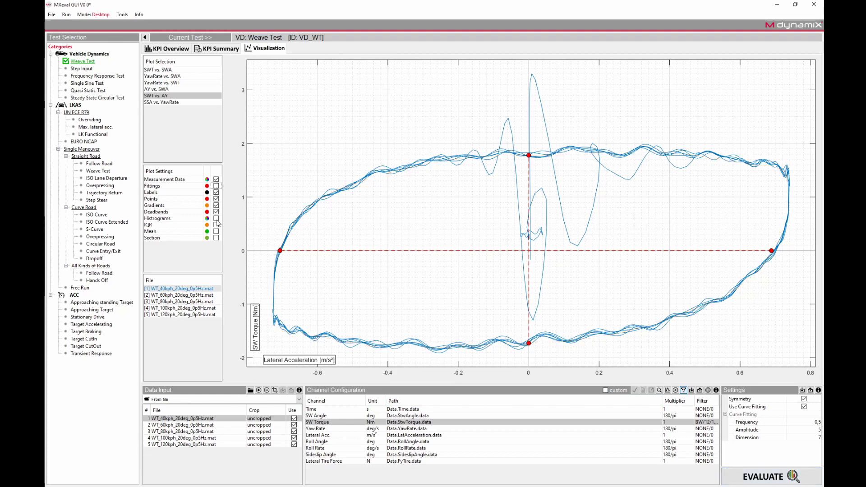
shift+click(205, 315)
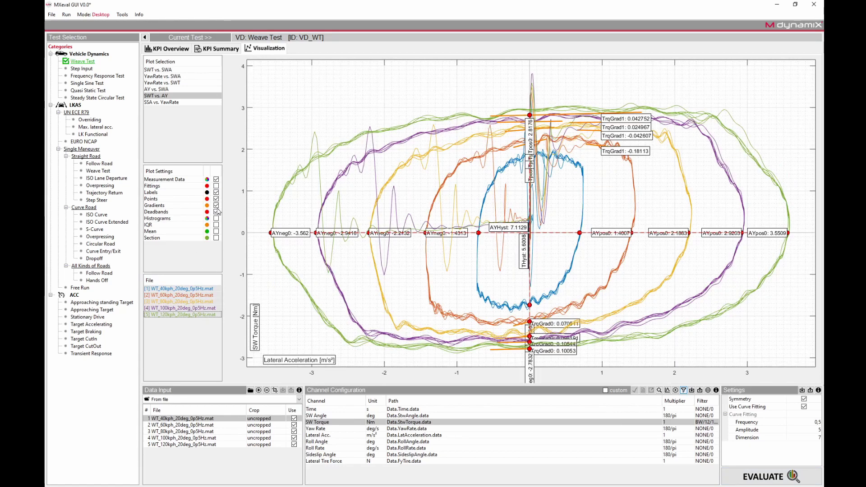
click(217, 192)
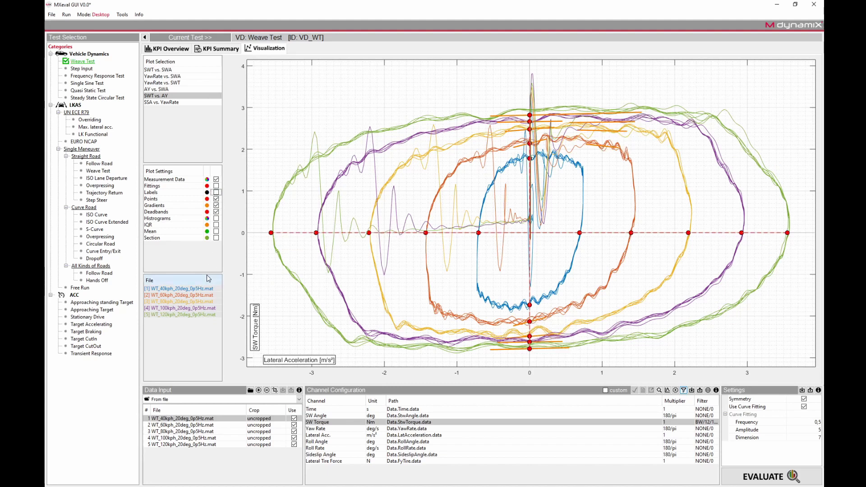
click(201, 302)
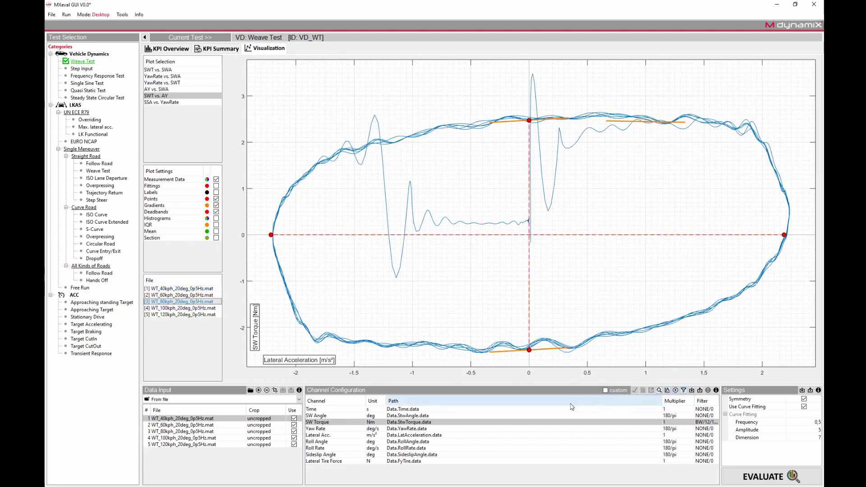
Step: Crop the 40 kph file to samples 398 to 3204 using the steering wheel angle signal and rerun the evaluation
click(275, 390)
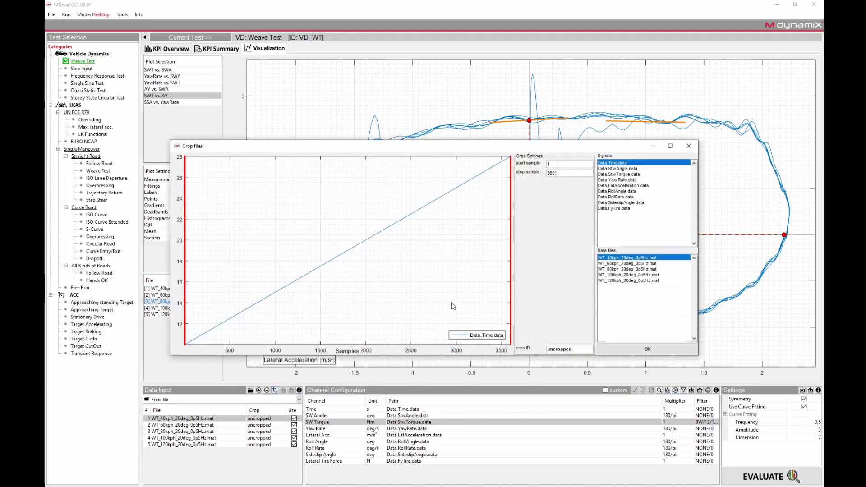
click(614, 168)
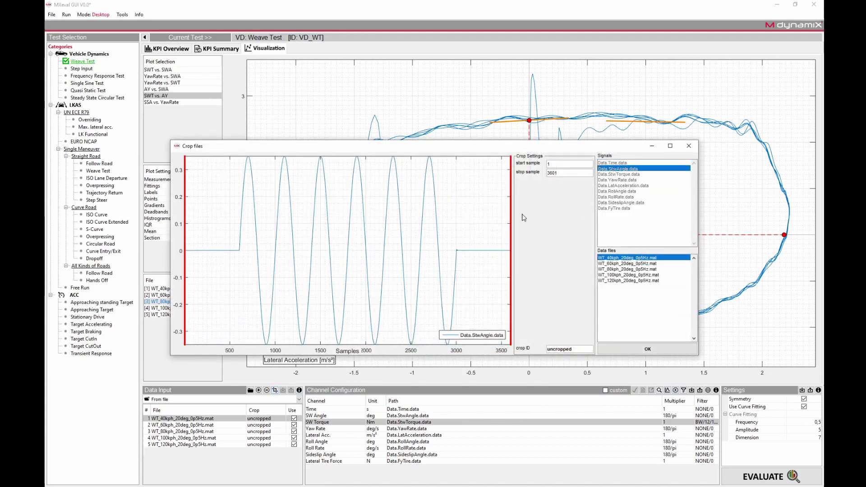
drag(510, 227, 474, 228)
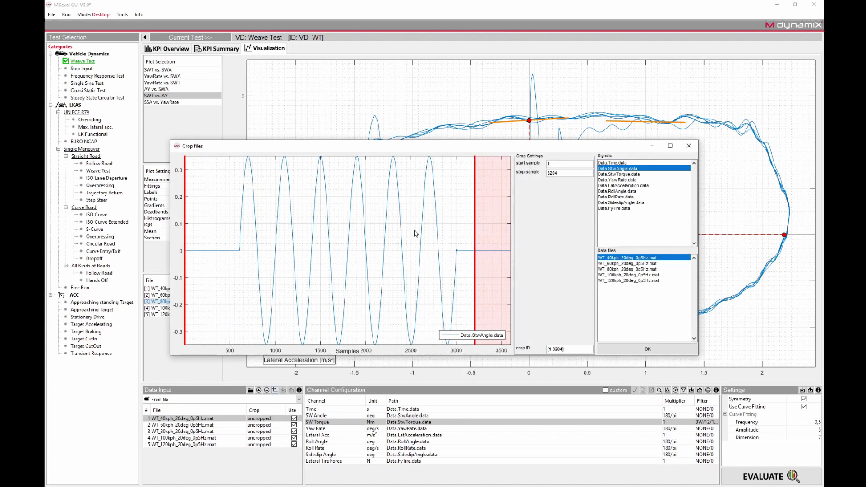
drag(185, 234, 221, 237)
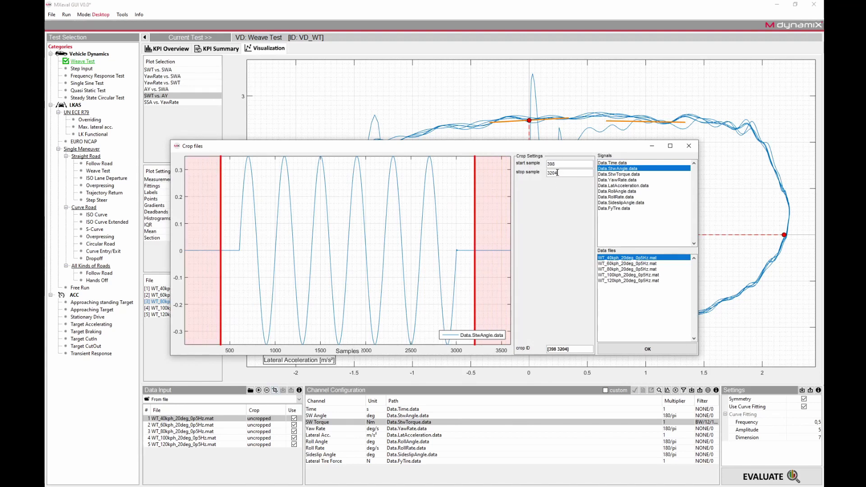
click(630, 348)
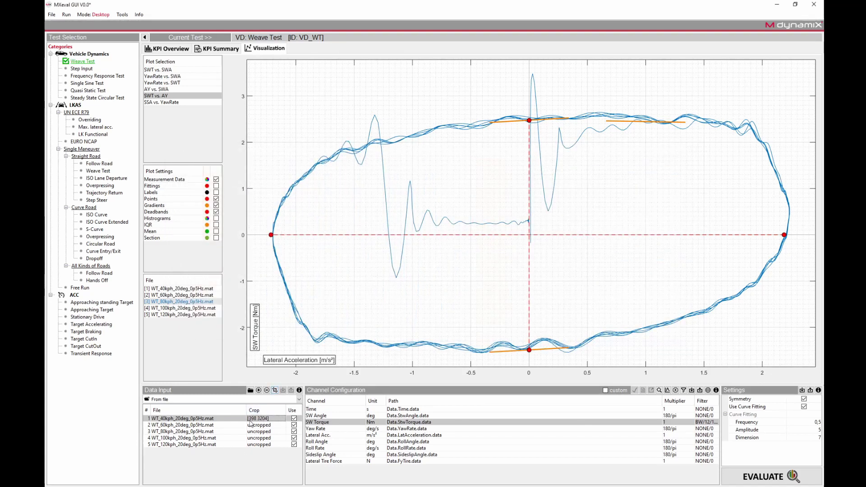
click(767, 477)
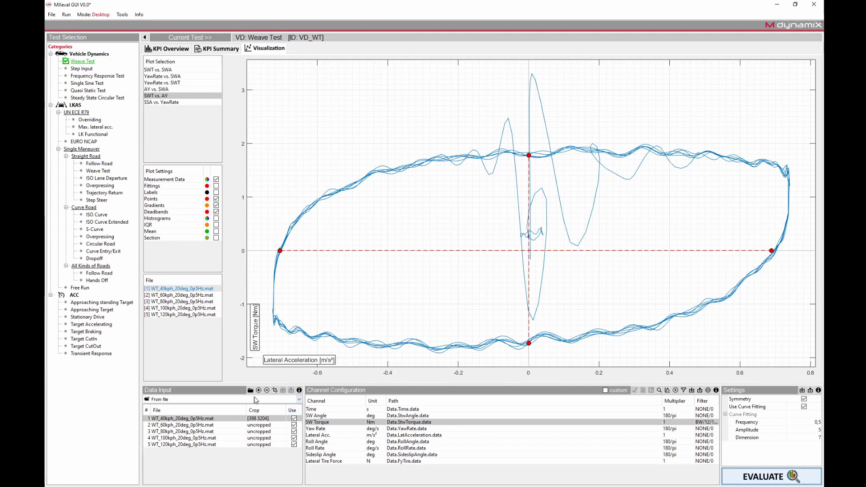
Step: Browse the demo data for VD: Weave Test and read the description of the 100 kph file
click(250, 390)
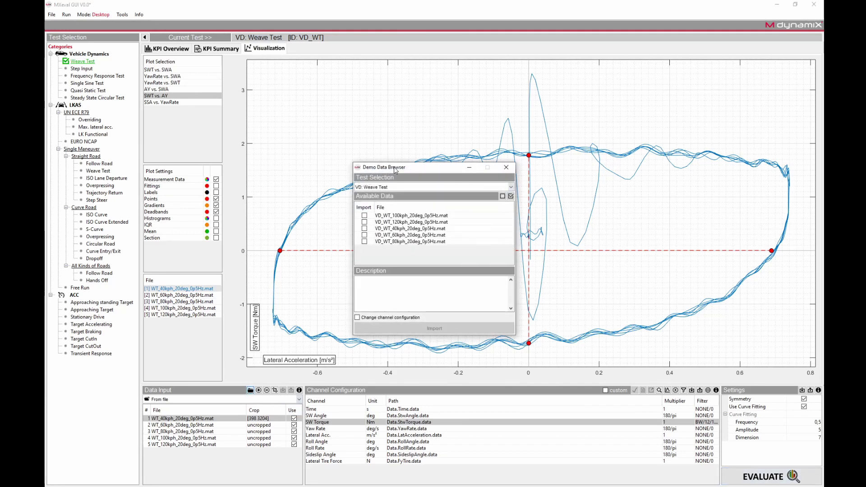
click(511, 187)
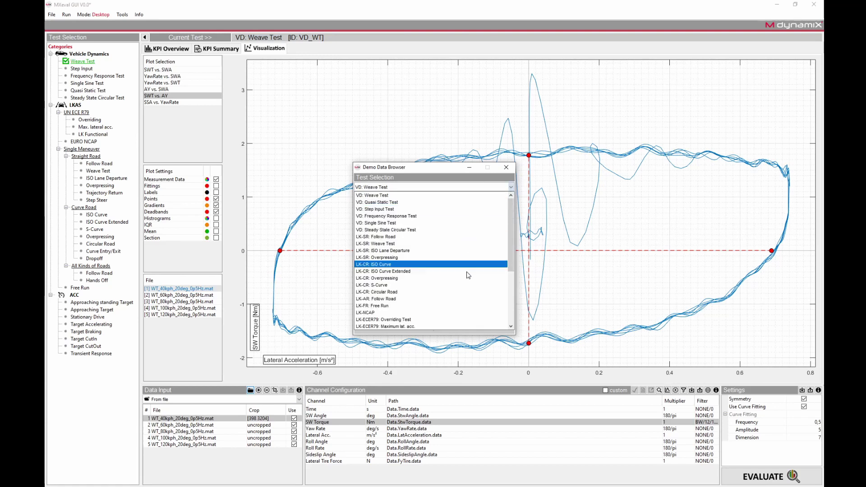
click(455, 196)
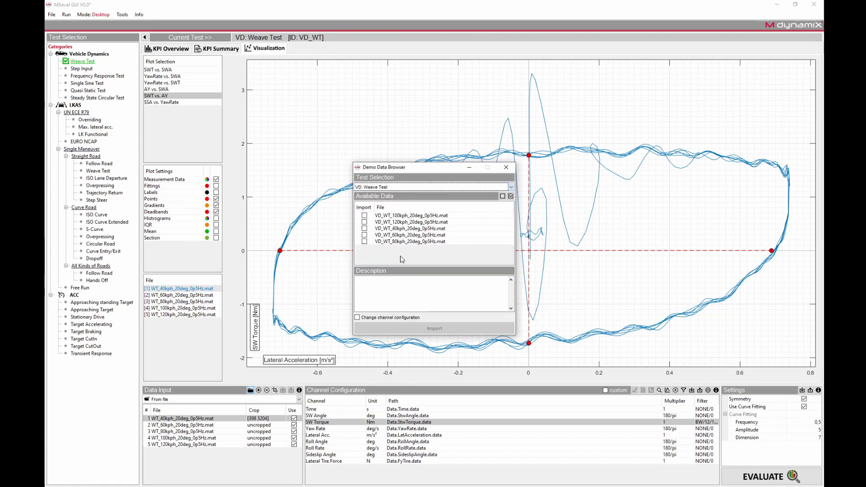
click(390, 216)
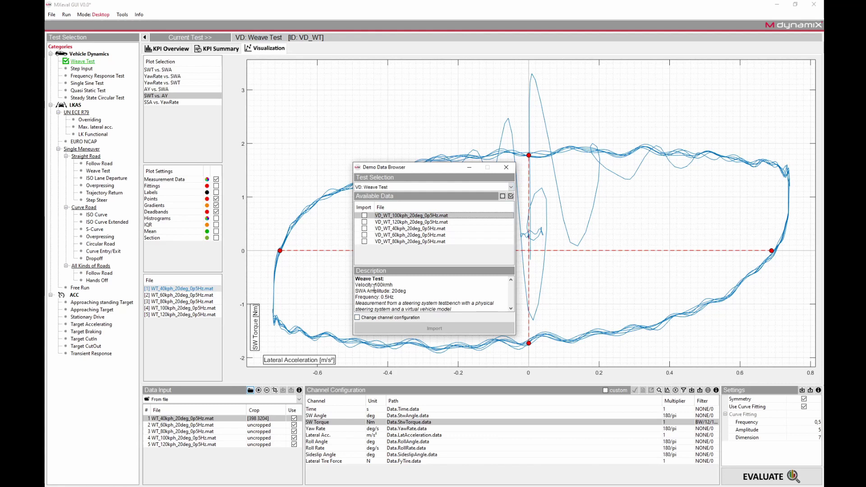
click(510, 171)
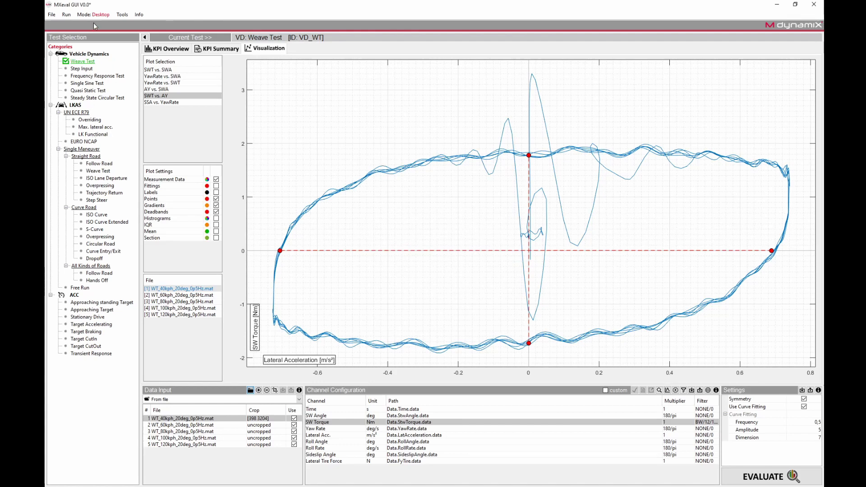
Step: Check which file types the KPI export offers and cancel the export
click(53, 15)
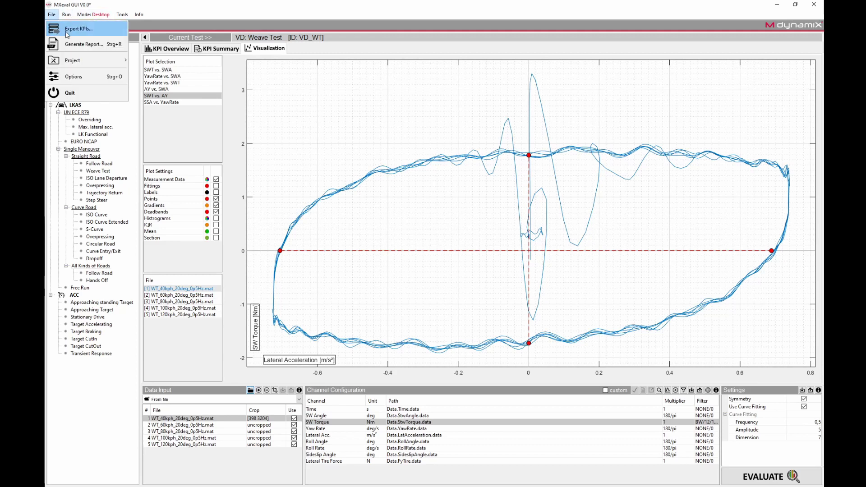
click(67, 30)
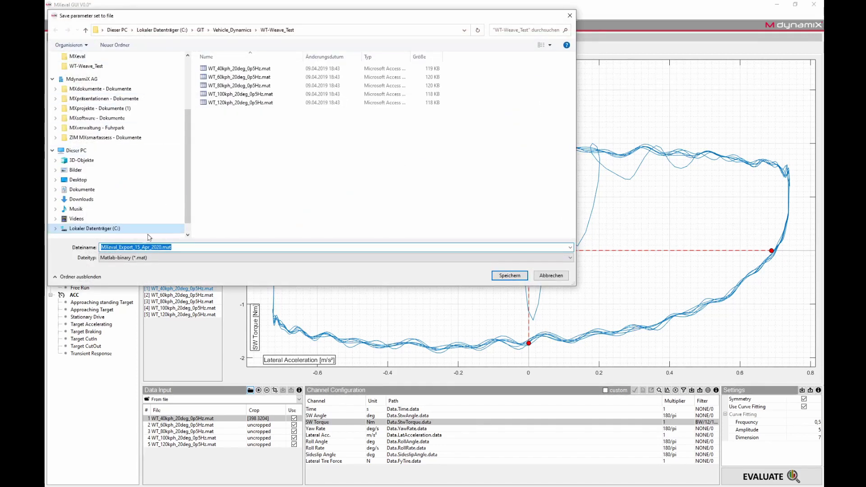
click(113, 257)
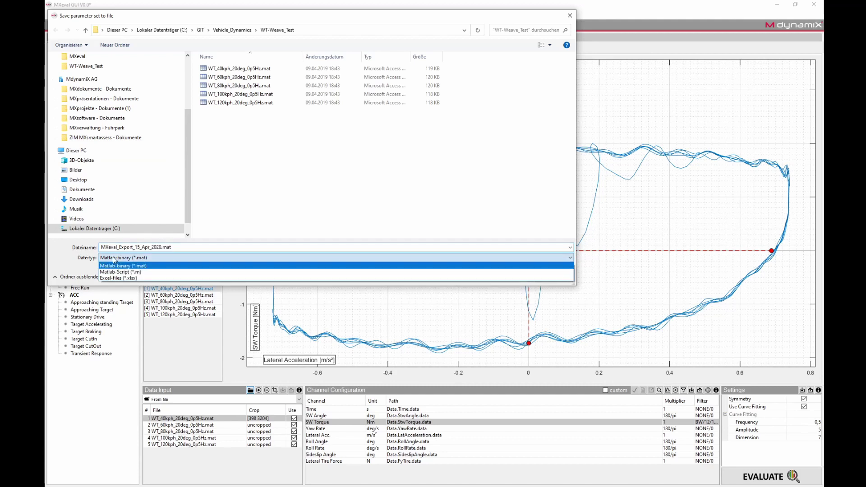
click(187, 296)
click(540, 275)
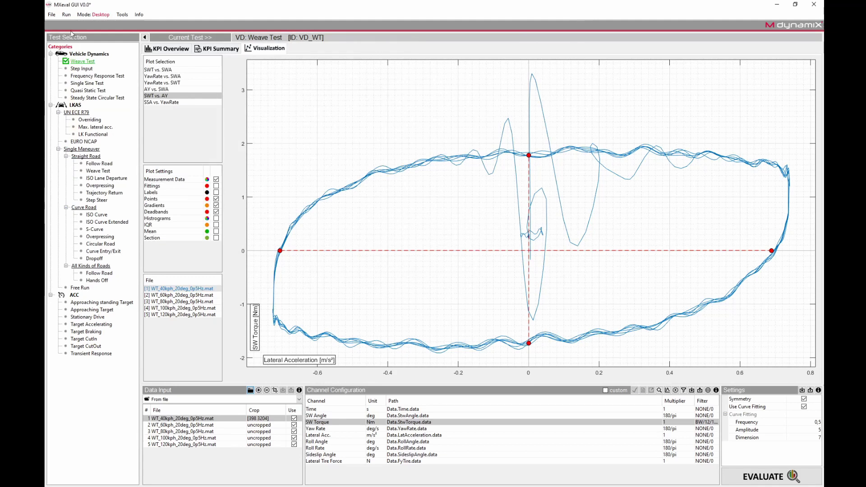
Step: Generate a report for the VD: Weave Test with the parameter assessment included
click(52, 15)
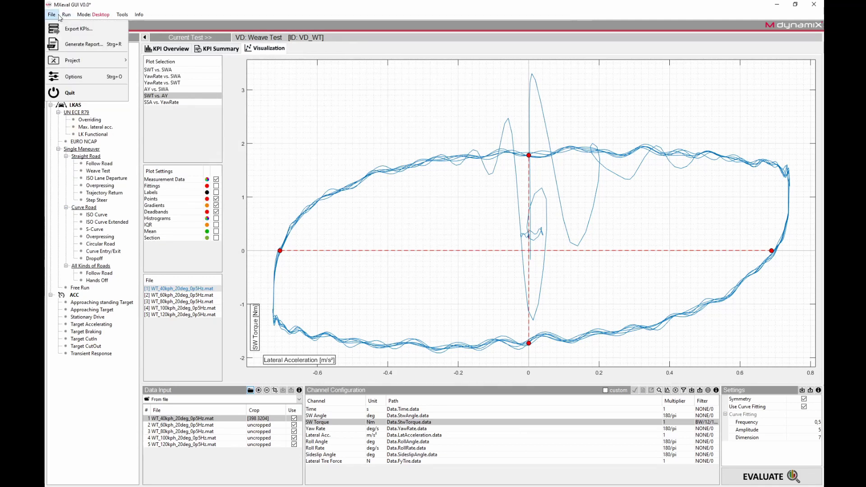
click(74, 48)
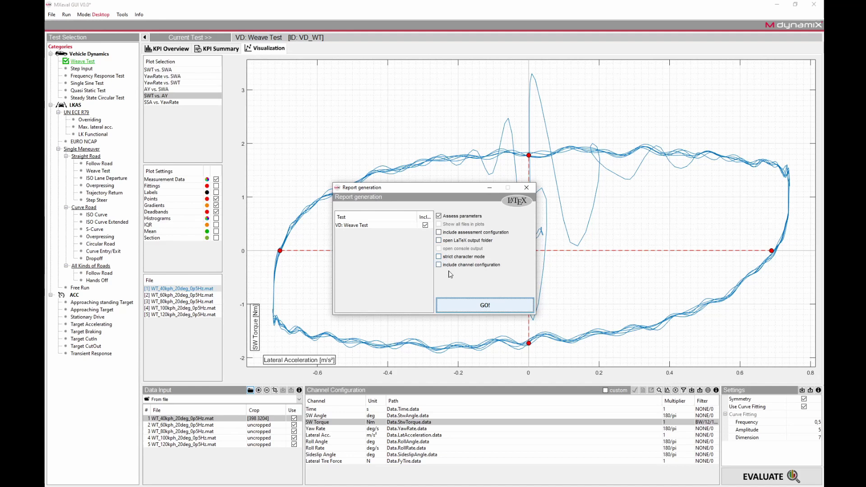
click(470, 309)
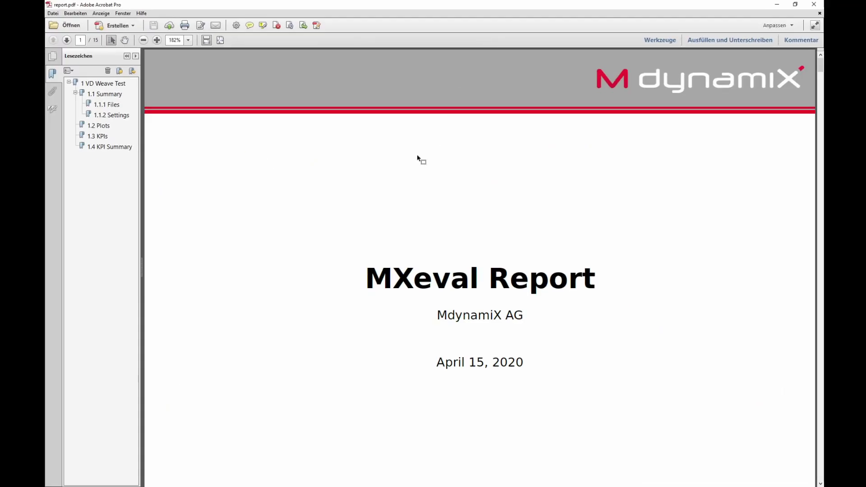
Step: Review the generated PDF report's title page, table of contents, processed files with crop ranges, and evaluation settings
drag(436, 363, 519, 376)
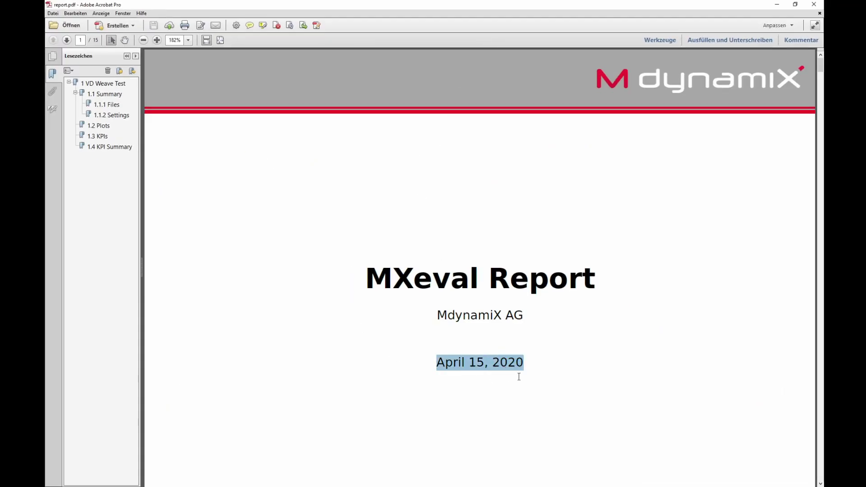
click(538, 390)
scroll(537, 391, down, 3)
scroll(539, 390, down, 4)
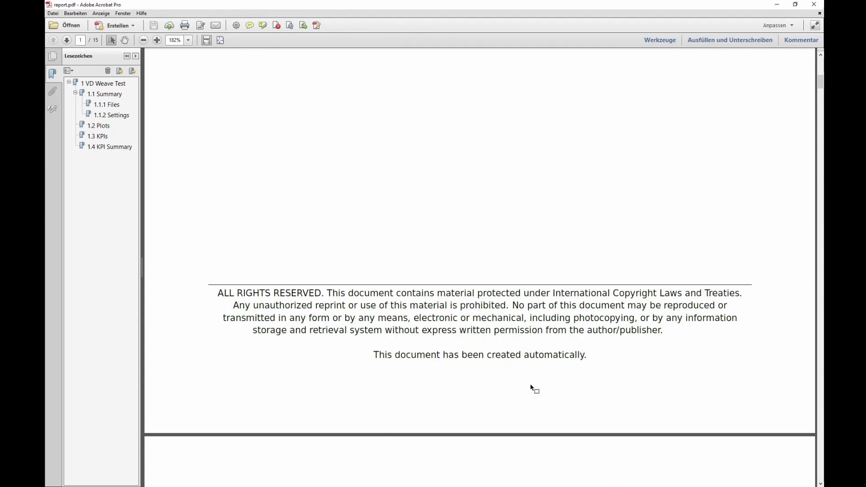
scroll(529, 382, down, 8)
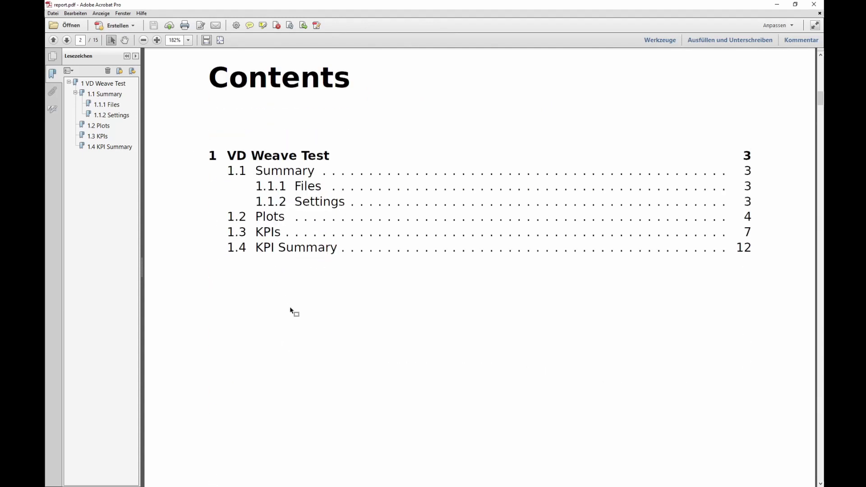
scroll(290, 311, down, 15)
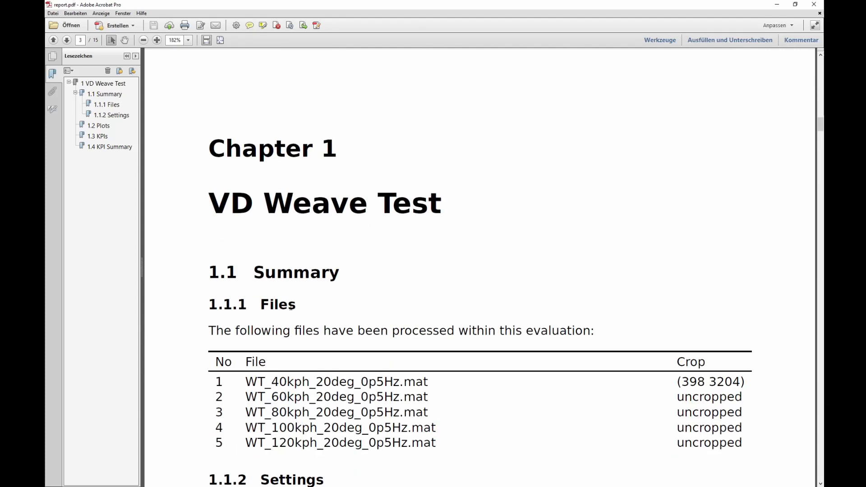
scroll(290, 307, down, 3)
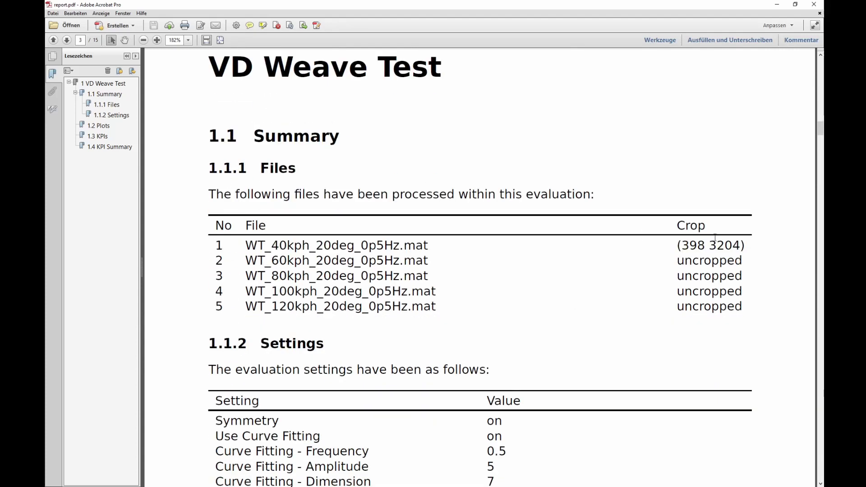
scroll(404, 353, down, 3)
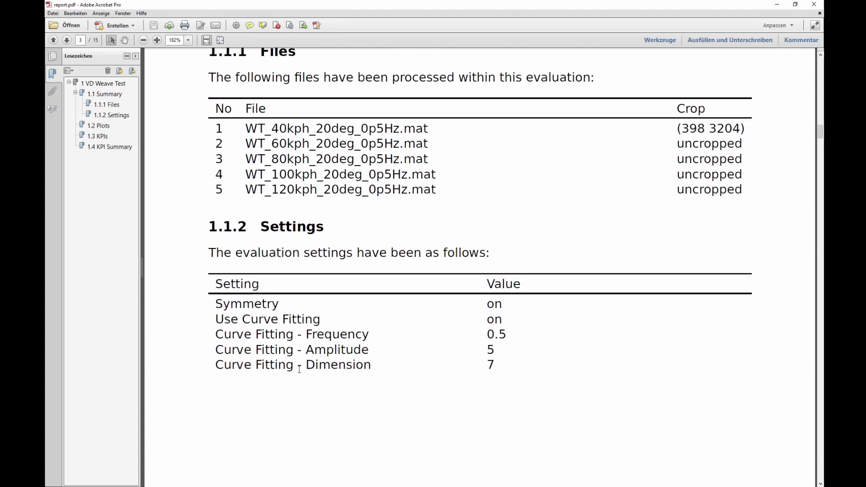
Step: Examine the report's SWT vs. SWA and YawRate vs. SWA plots, including the file name in the legend
scroll(496, 360, down, 10)
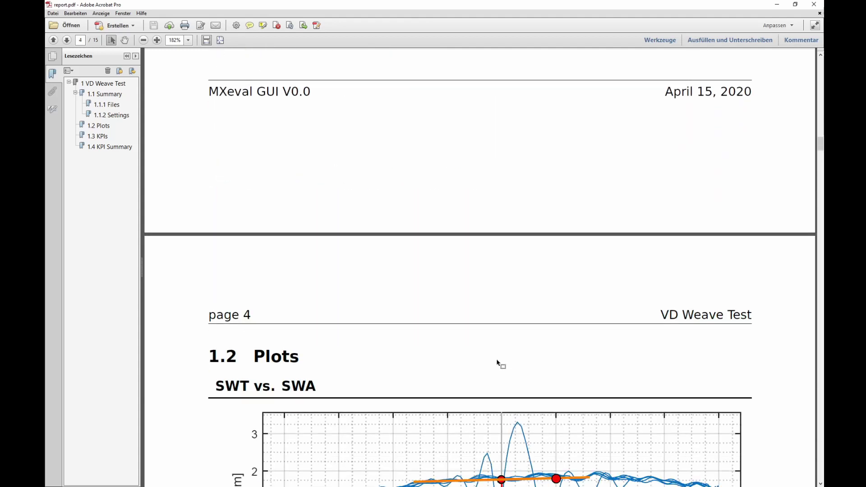
scroll(499, 363, down, 2)
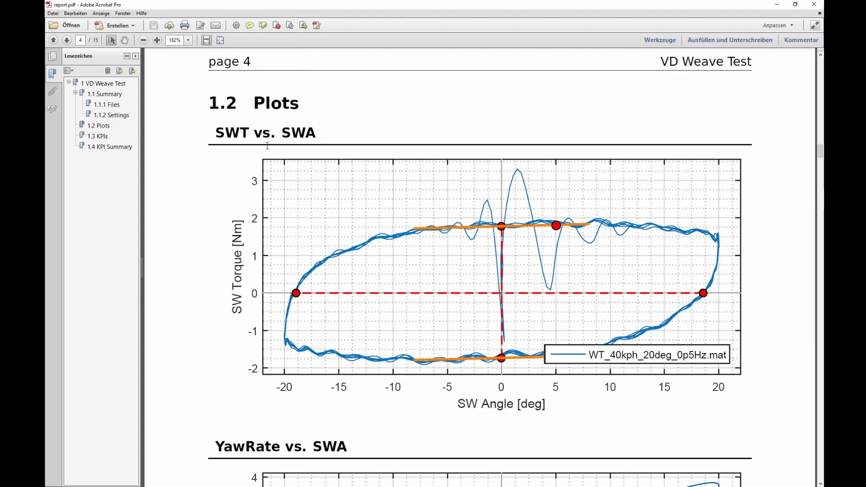
drag(586, 355, 738, 357)
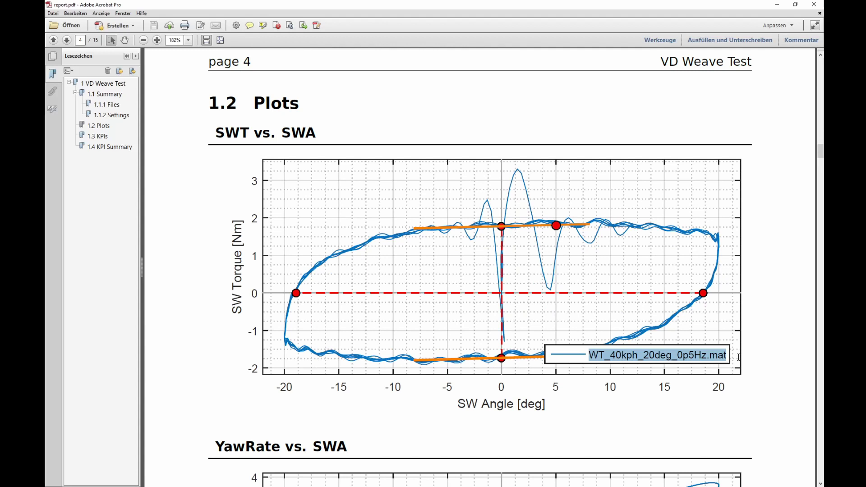
click(709, 358)
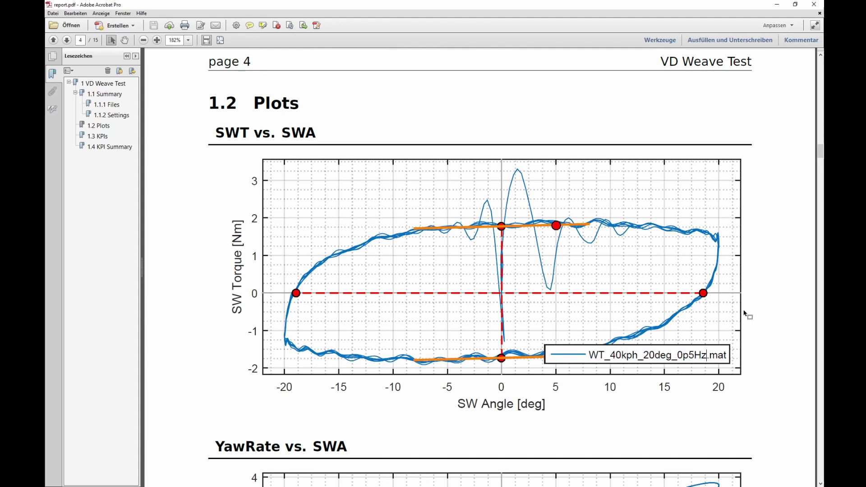
scroll(746, 315, down, 8)
scroll(767, 262, down, 3)
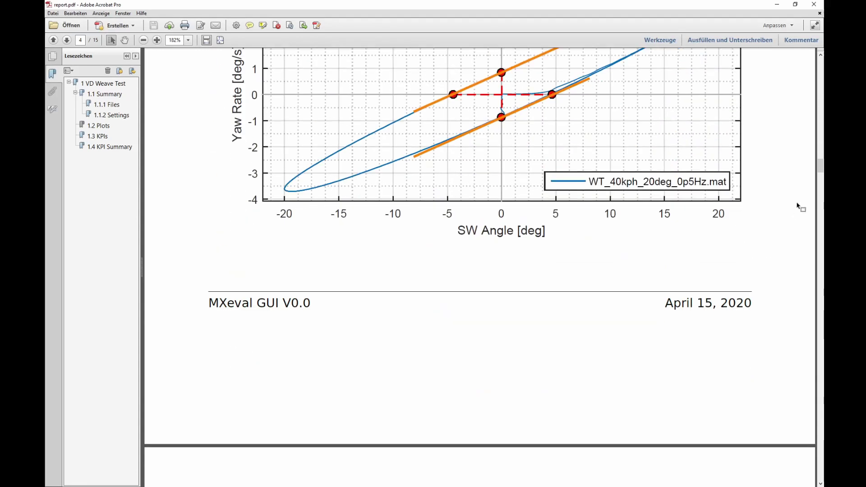
Step: Examine the report's KPI table and the pages that follow it
drag(820, 171, 821, 233)
drag(263, 171, 716, 167)
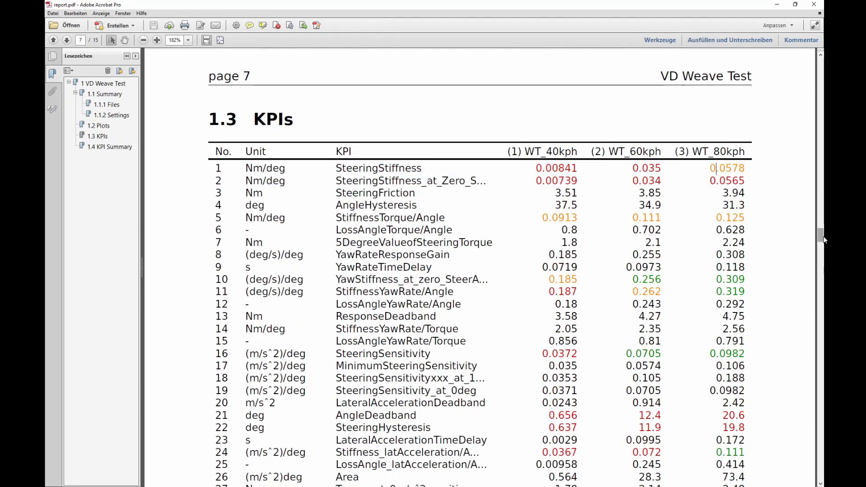
drag(821, 235, 821, 340)
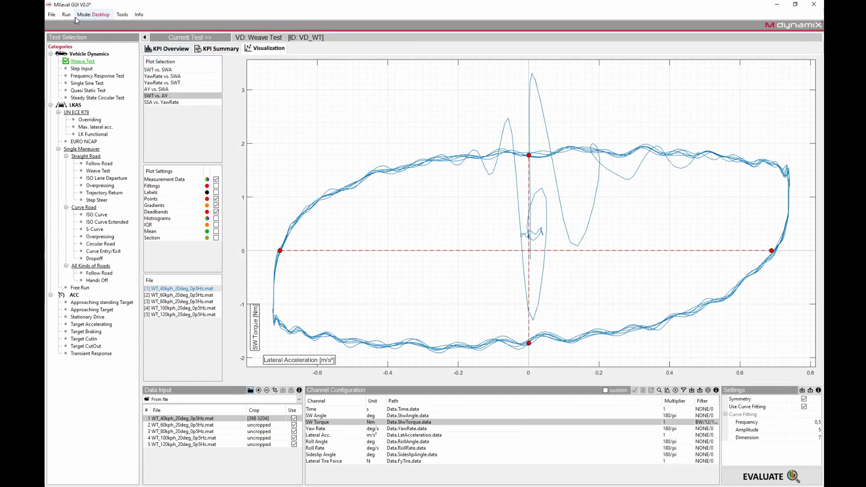
Step: Open the options and switch off the assessment of SteeringStiffness in the VD: Weave Test KPI setup
click(51, 14)
mouse_move(70, 60)
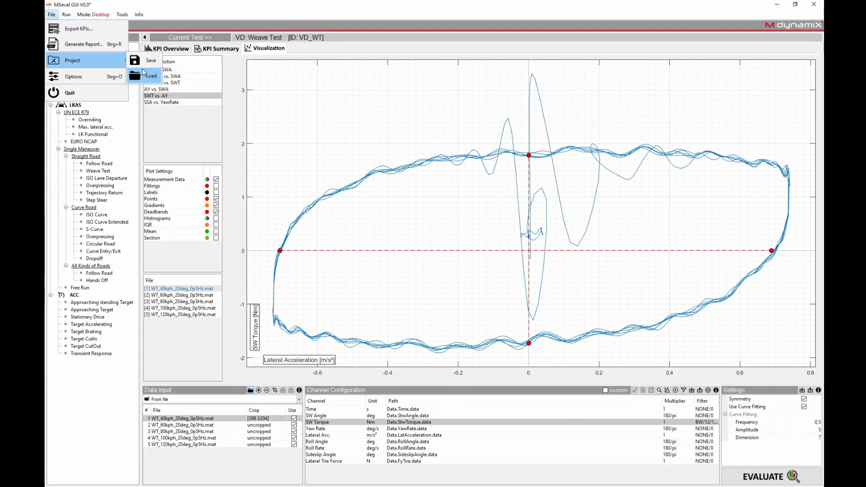
click(109, 77)
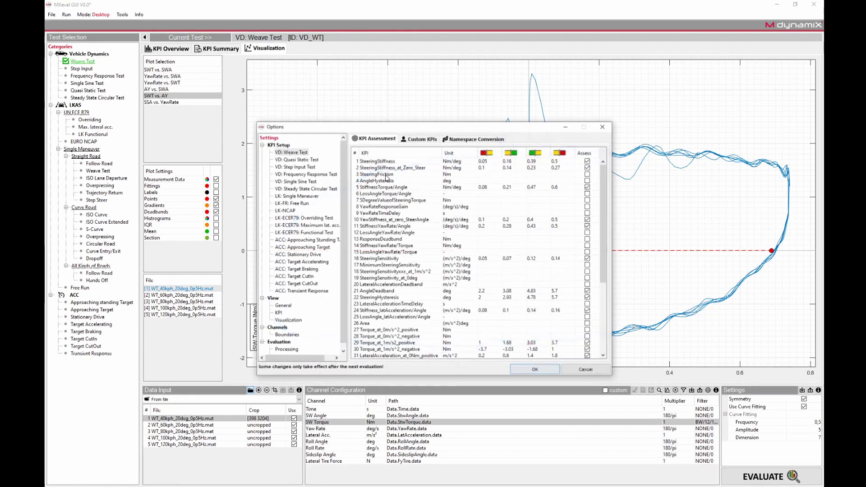
click(389, 162)
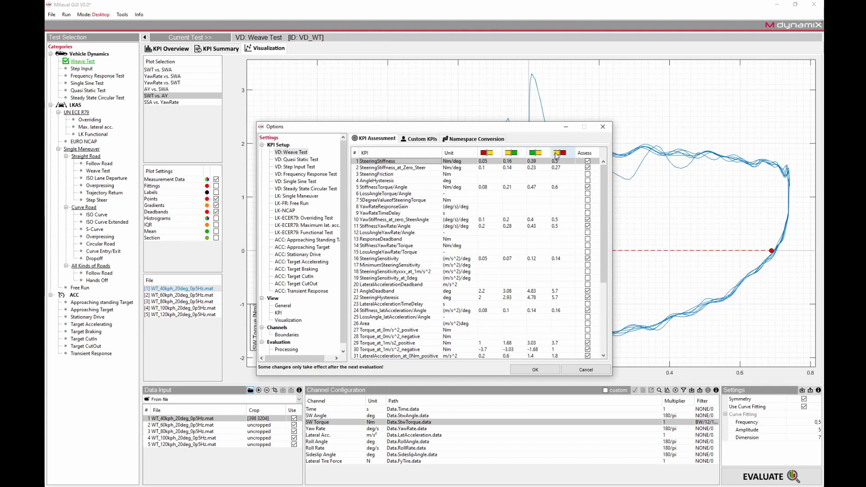
click(587, 162)
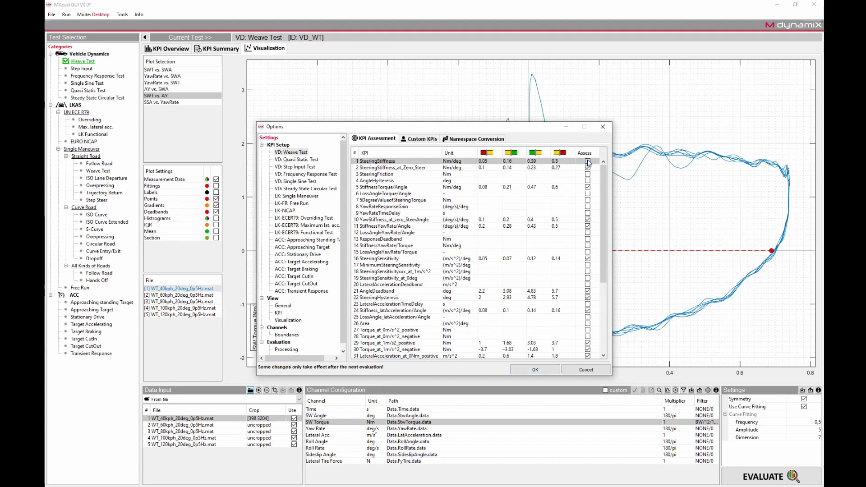
Step: Examine the Weave Test's custom KPI calculation code and the assessment limits of the mix_SWA entry
click(412, 140)
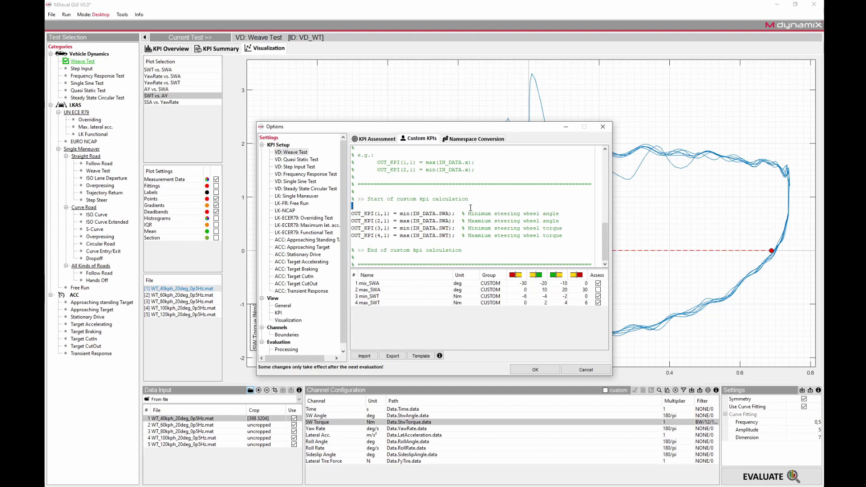
drag(352, 213, 553, 210)
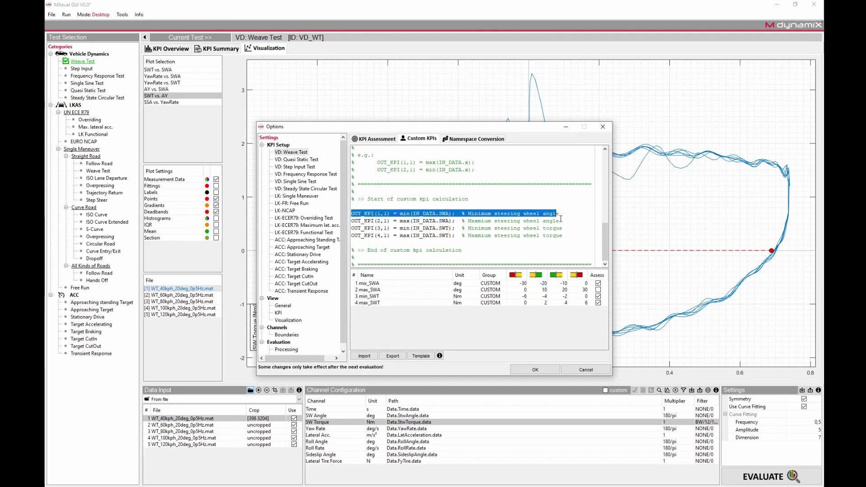
click(561, 219)
click(521, 284)
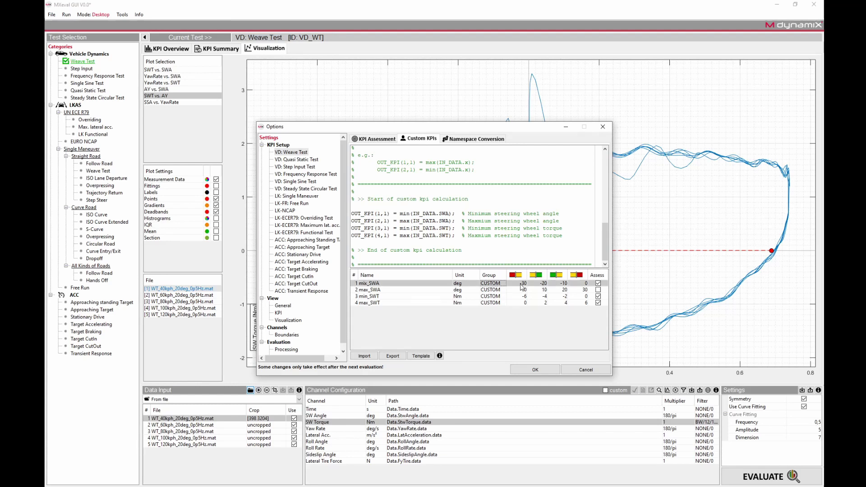
Step: Enable the namespace conversion of SteeringStiffness to the custom name STST_NEU in Nmm/deg
click(455, 140)
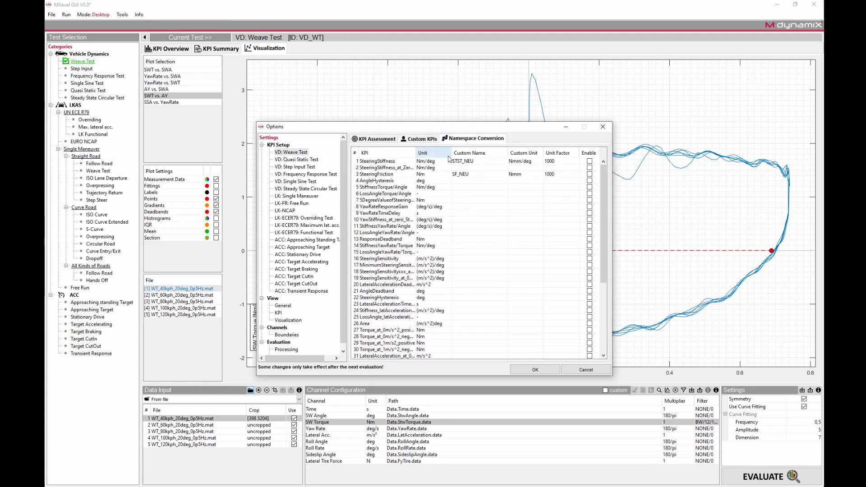
click(372, 163)
click(467, 163)
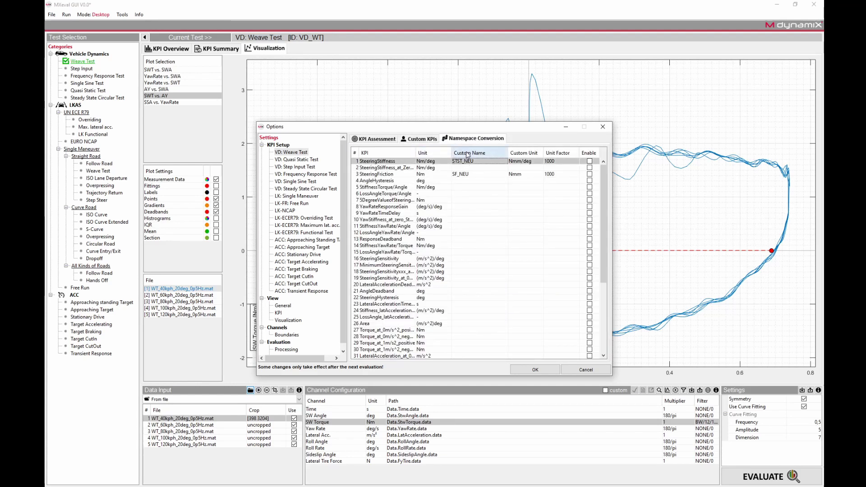
click(591, 163)
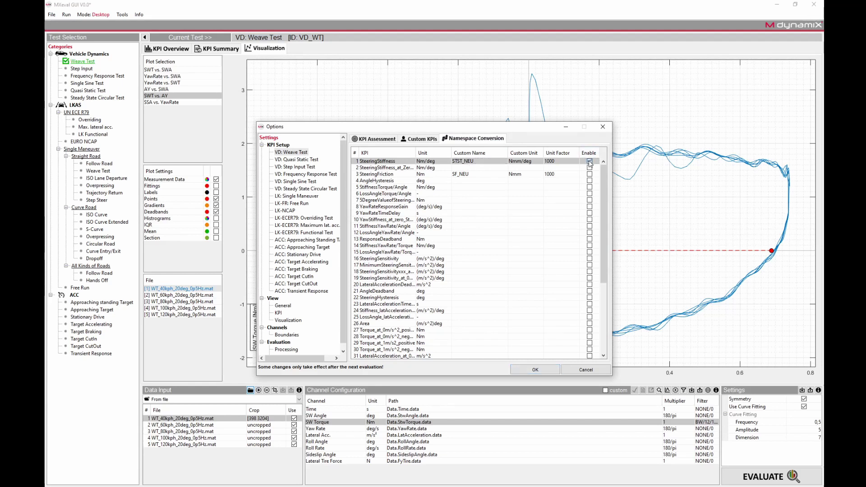
Step: Review the general, KPI and visualization view options, including the color choices for measurement data
click(303, 167)
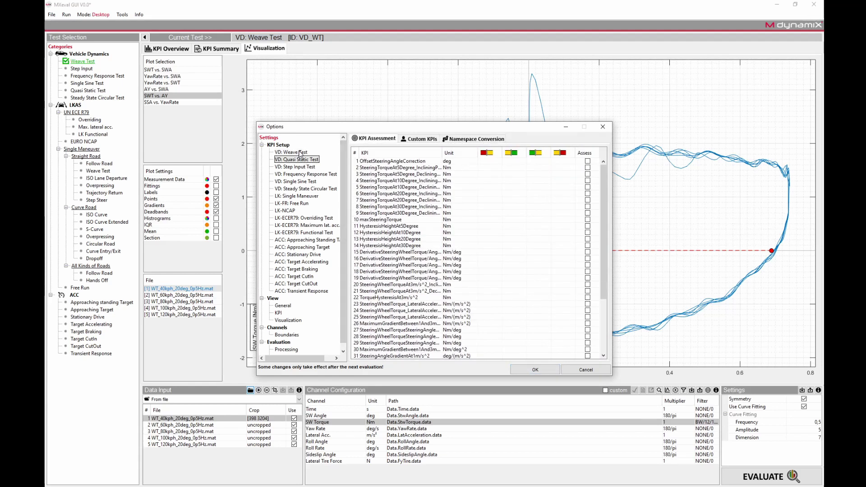
click(301, 154)
click(283, 307)
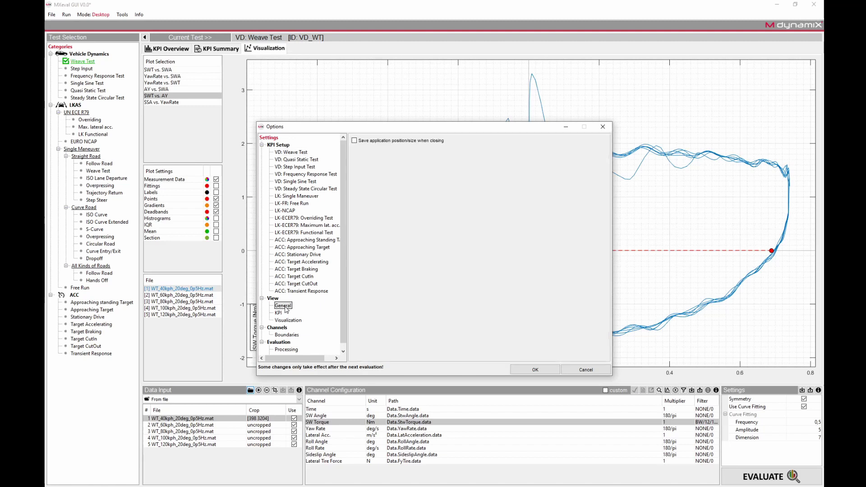
click(279, 313)
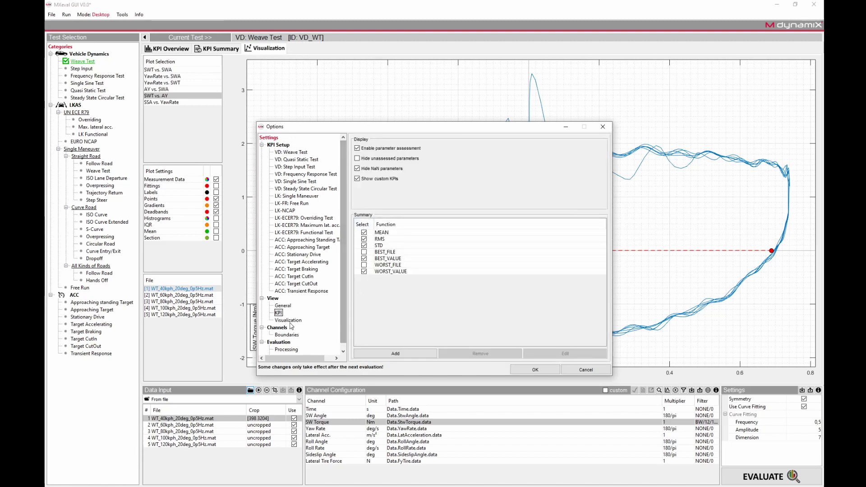
click(288, 321)
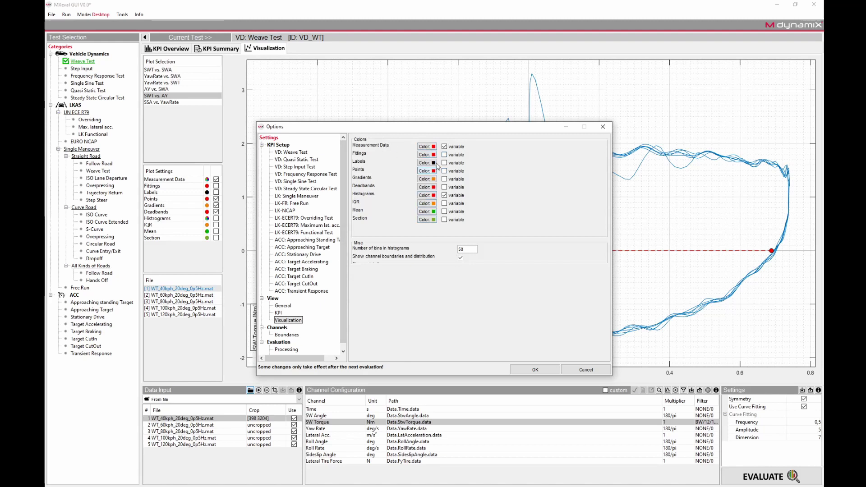
click(427, 147)
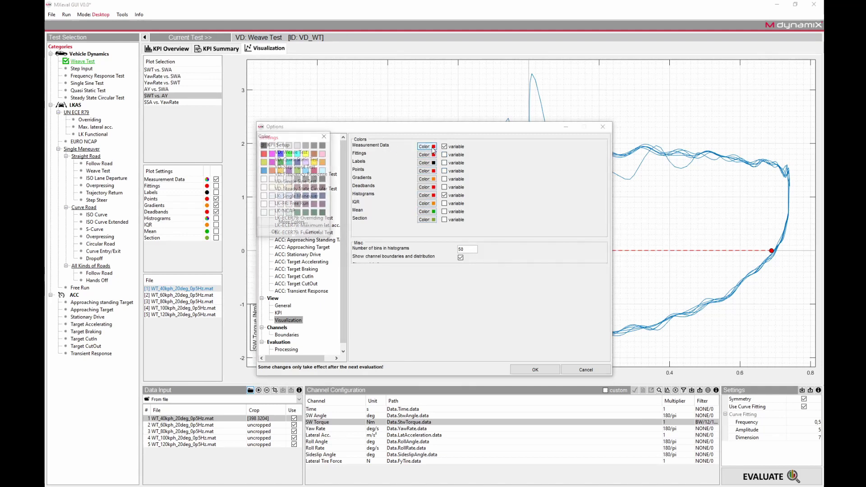
click(325, 136)
Step: Review the channel boundaries and evaluation processing options, and close the options without applying any changes
click(287, 336)
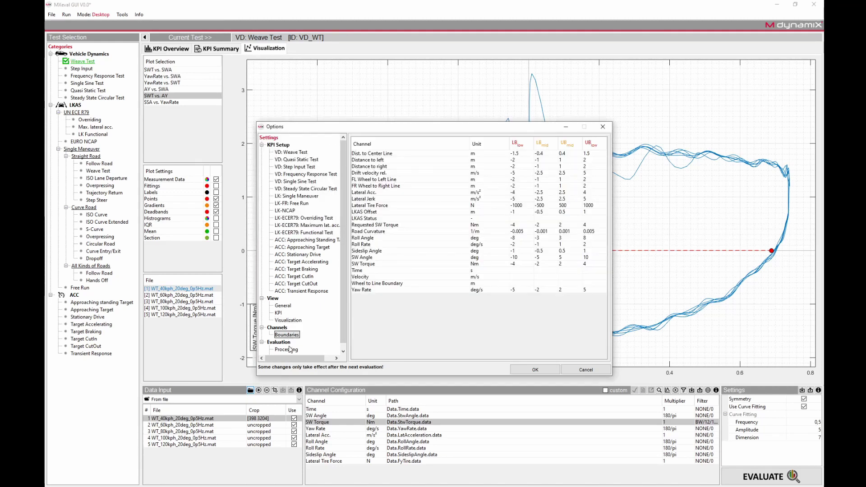
click(290, 350)
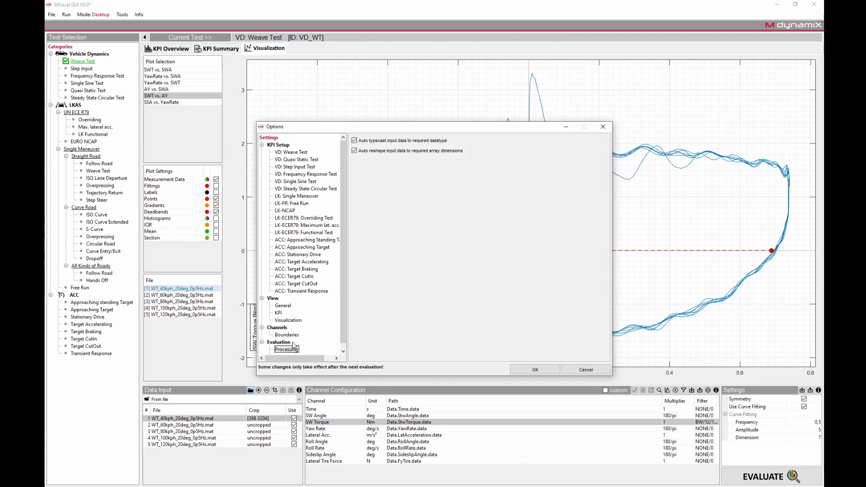
scroll(294, 345, down, 1)
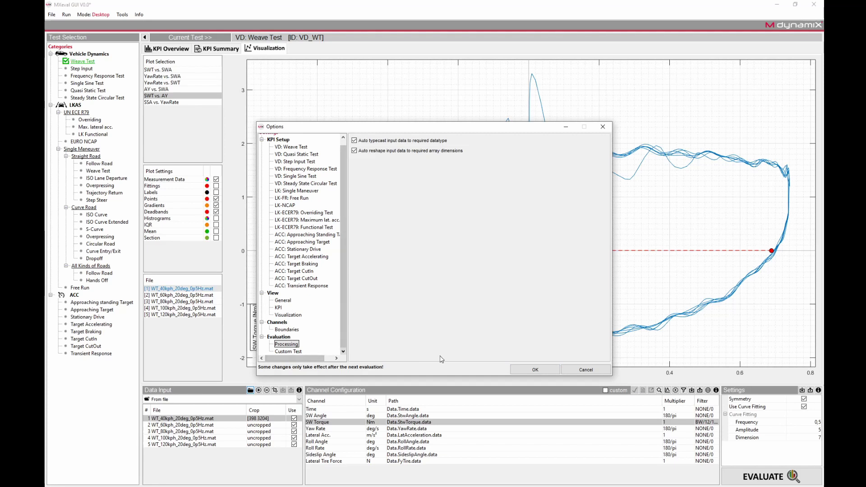
click(581, 369)
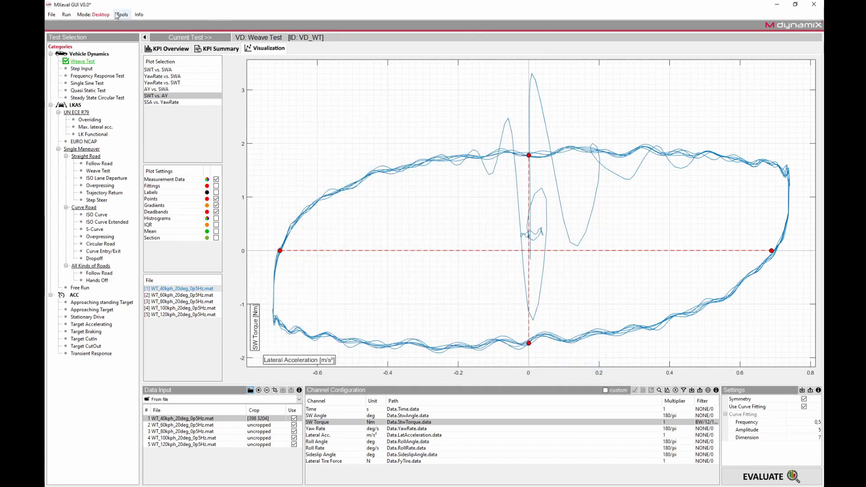
click(72, 15)
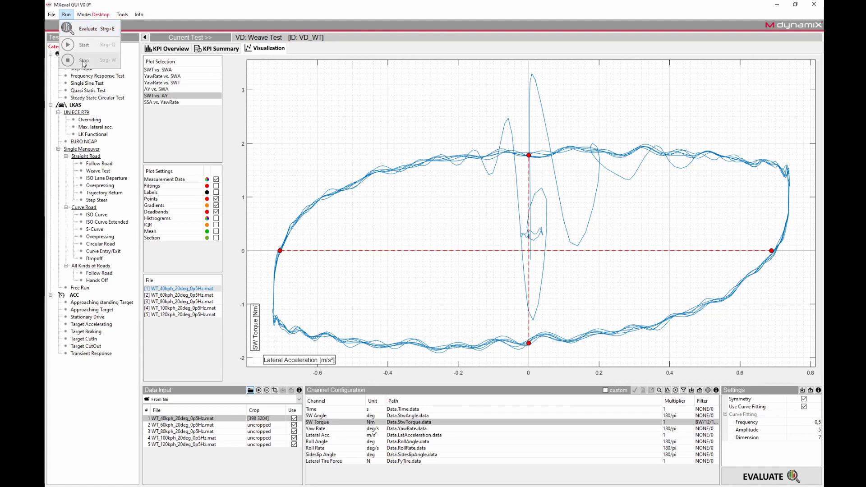
click(86, 18)
click(86, 18)
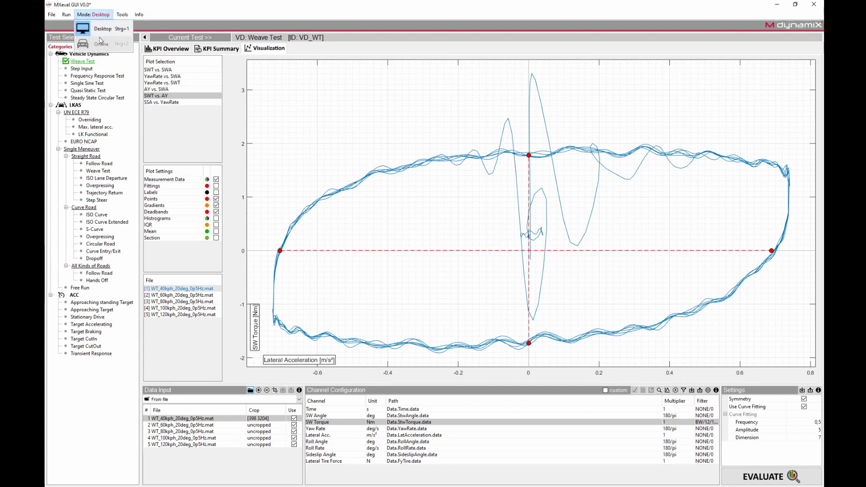
Step: Open the Global Configuration Manager, review the CarMaker channel configuration down its channel list, and close the manager
click(115, 15)
click(116, 17)
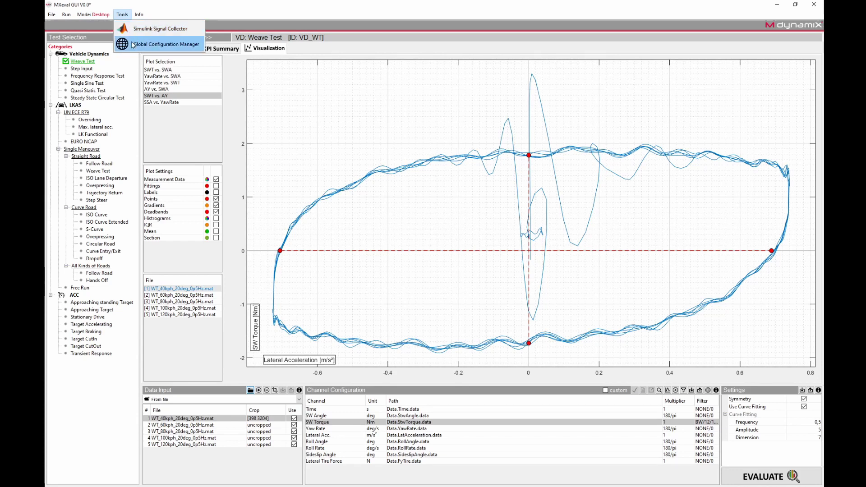
click(131, 42)
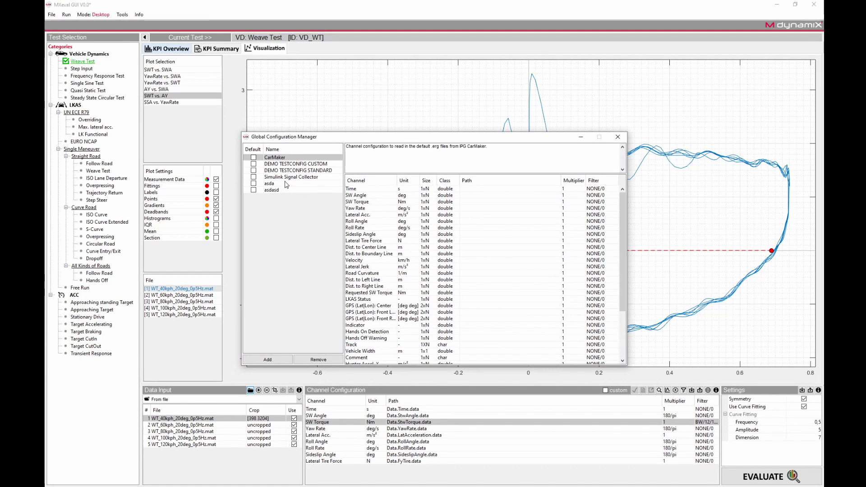
scroll(621, 228, down, 4)
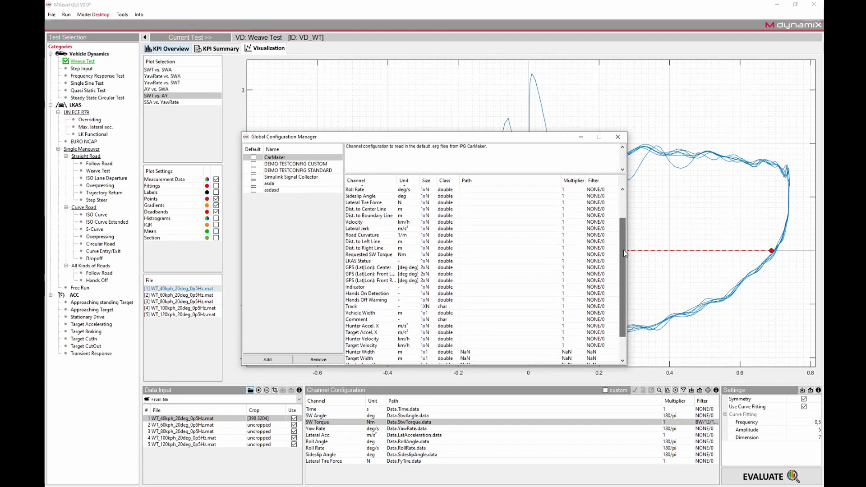
click(619, 137)
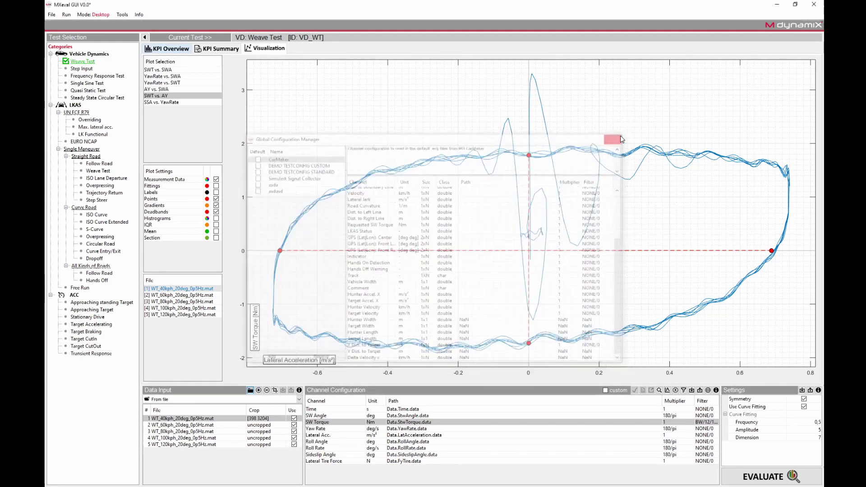
click(121, 16)
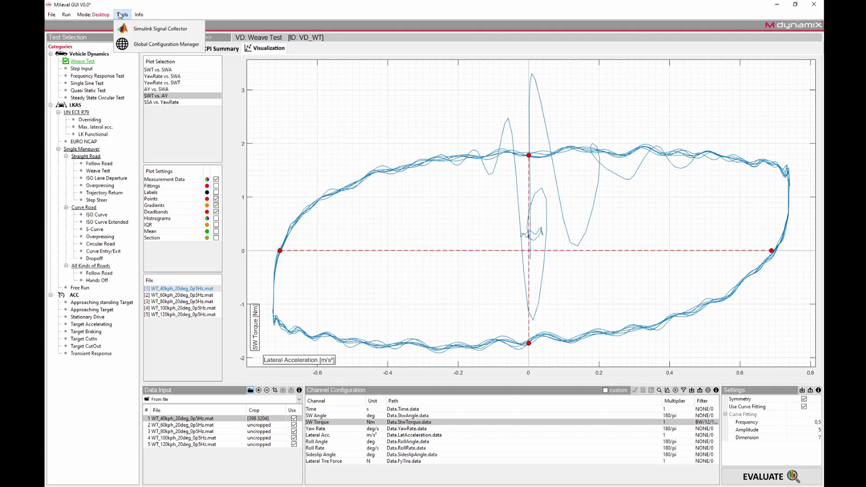
mouse_move(109, 18)
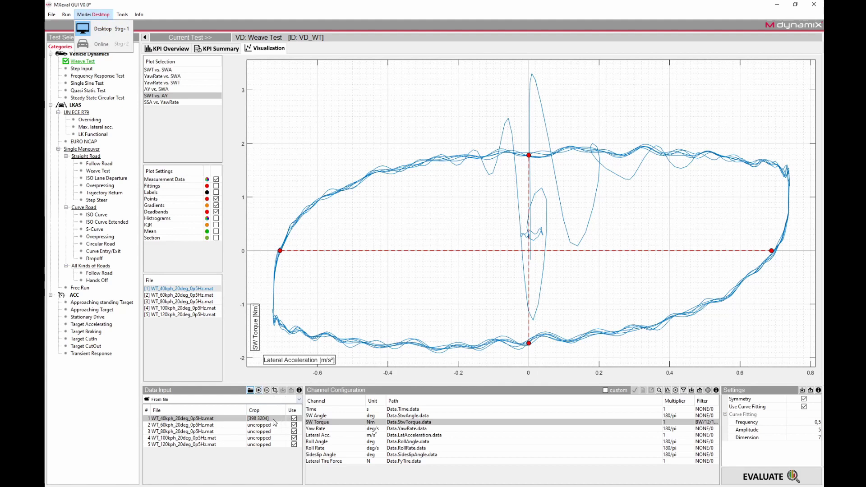
click(196, 422)
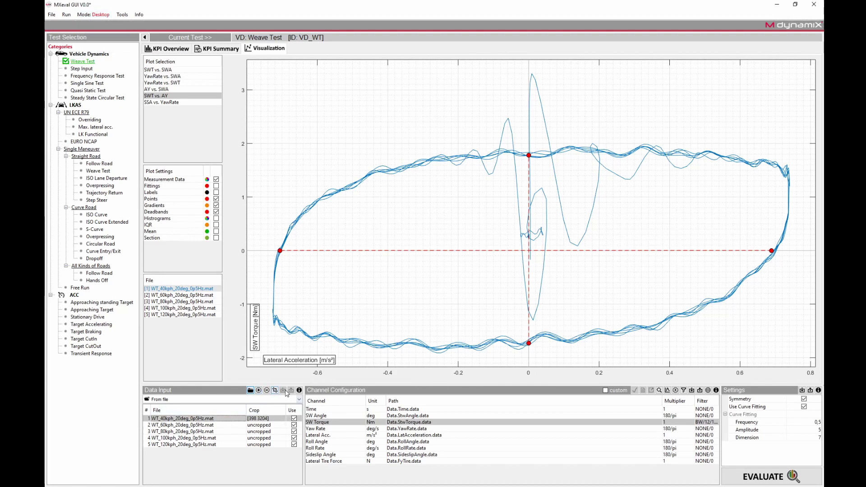
Step: Switch the data input to Observer and select the WT-Weave_Test folder as its working directory
click(300, 399)
click(235, 414)
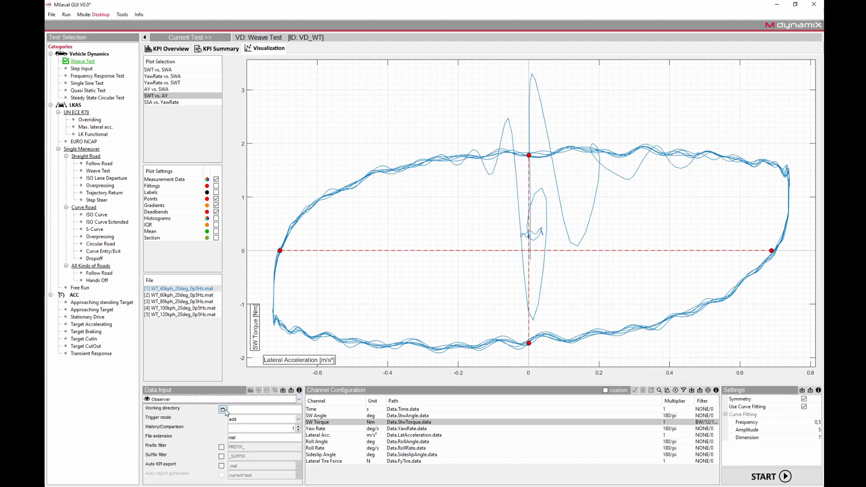
click(223, 410)
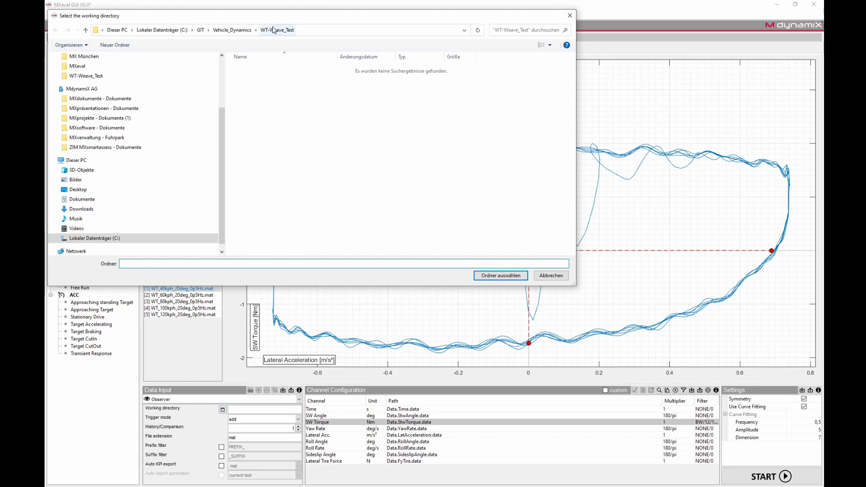
click(502, 276)
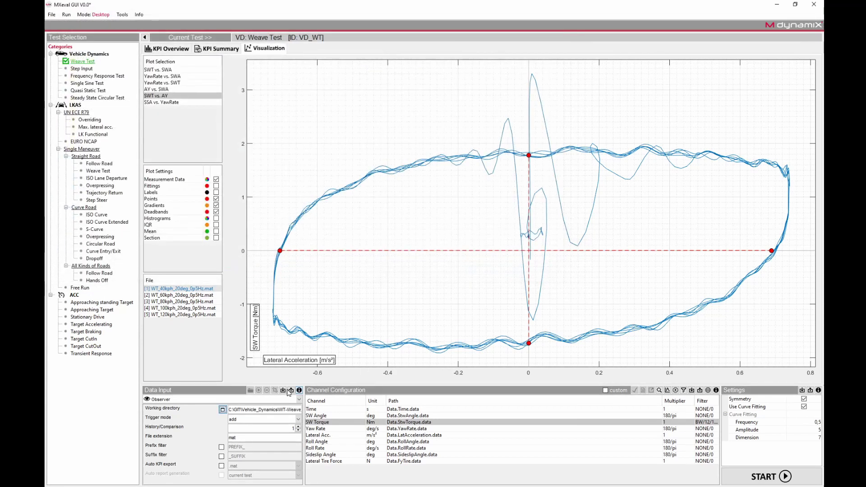
Step: Set the observer's History/Comparison to 3, keep trigger mode add and file extension mat, and start the observer
click(299, 420)
click(251, 435)
click(282, 432)
click(264, 436)
click(760, 479)
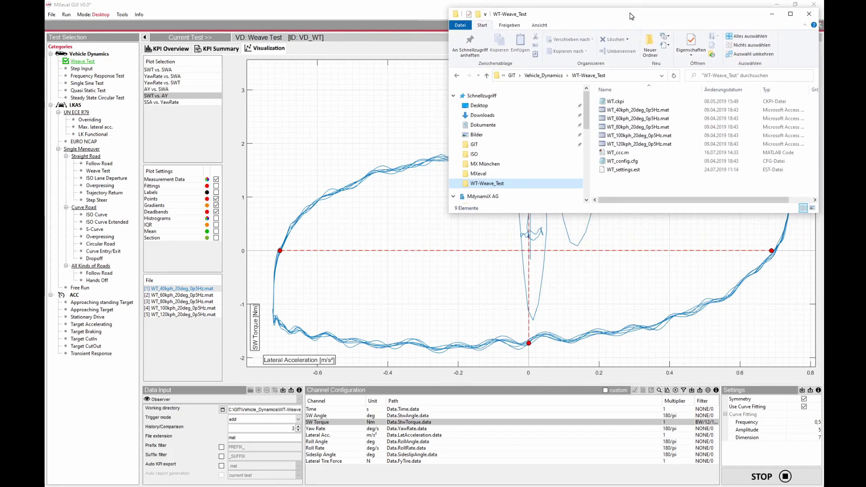
Step: In File Explorer, duplicate WT_40kph_20deg_0p5Hz.mat within the observed WT-Weave_Test folder
click(634, 111)
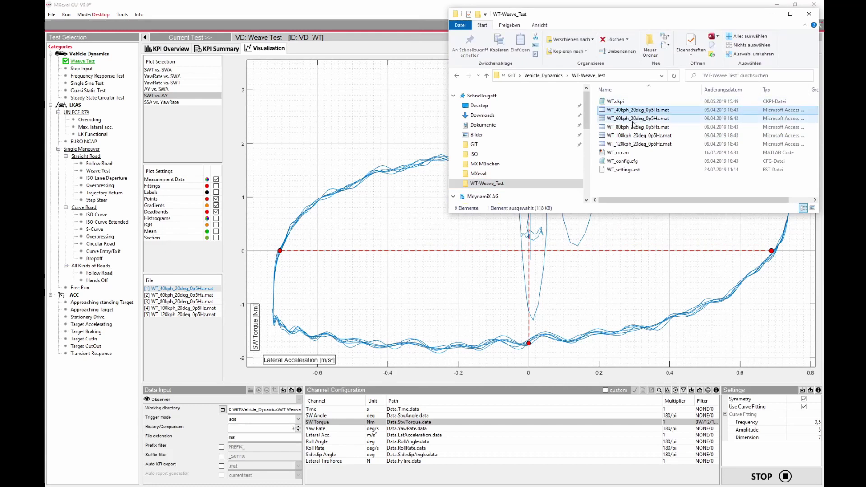
key(ctrl+c)
right_click(663, 189)
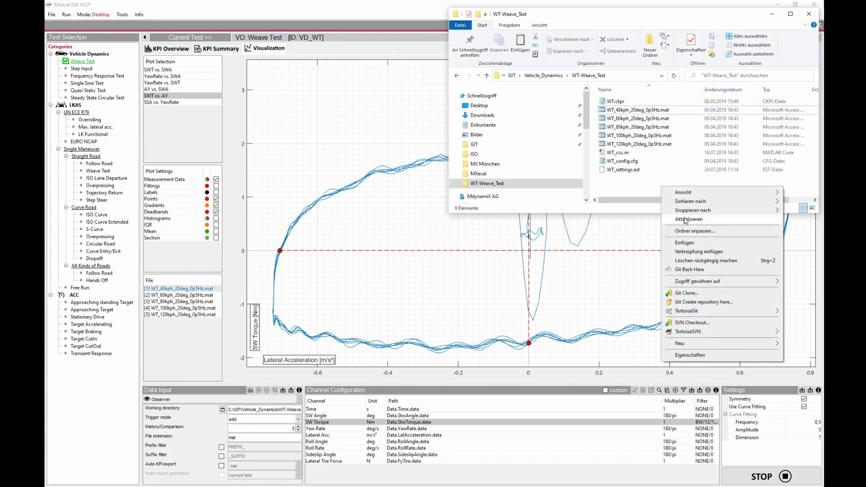
click(700, 244)
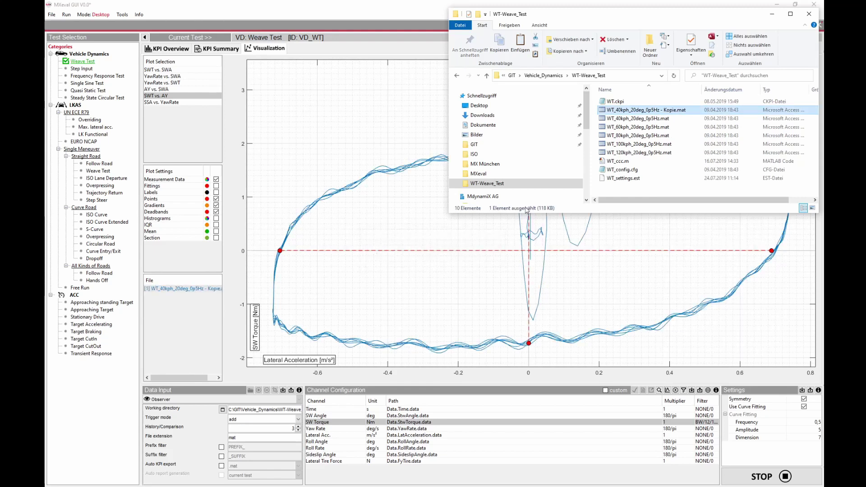
Step: Duplicate the original 40, 60 and 80 kph weave test .mat files together within the same folder
click(627, 118)
shift+click(626, 136)
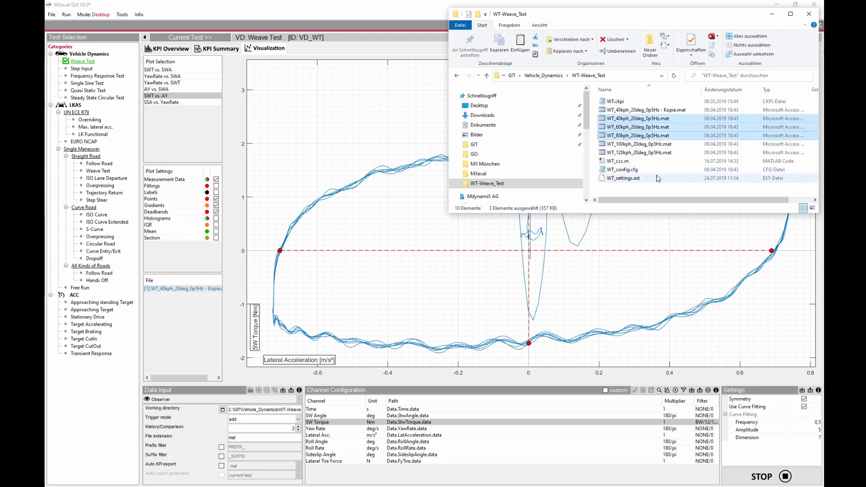
right_click(651, 126)
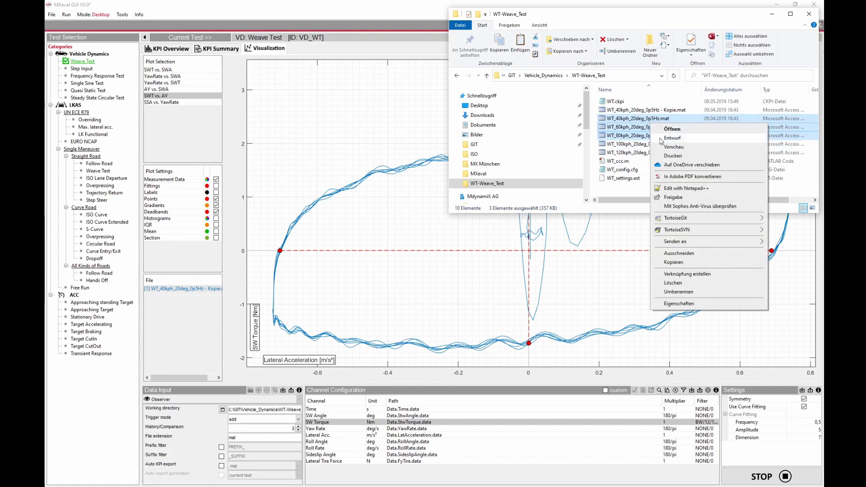
click(679, 262)
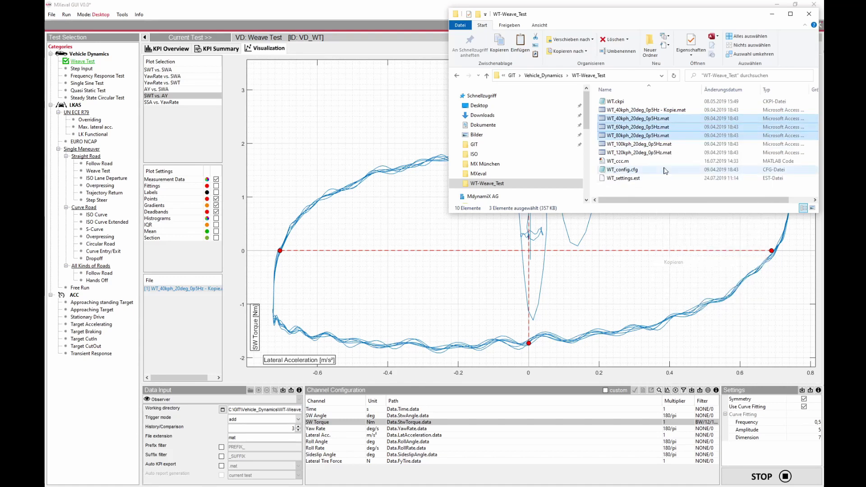
right_click(677, 187)
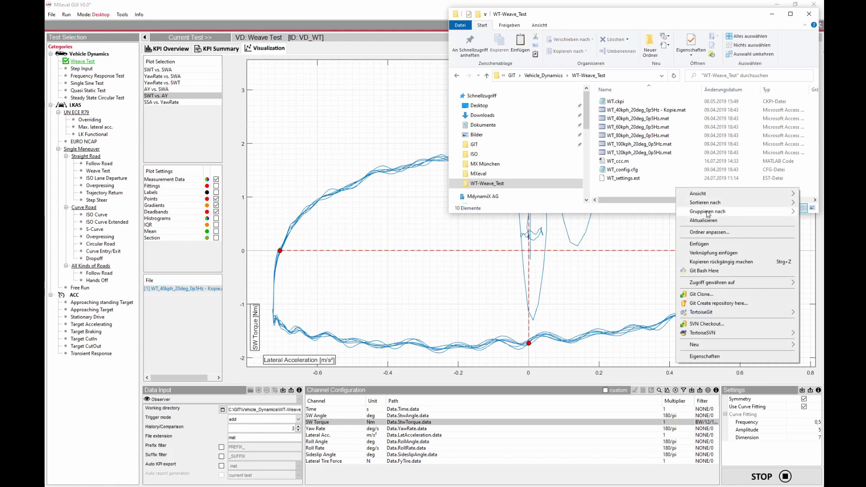
click(700, 243)
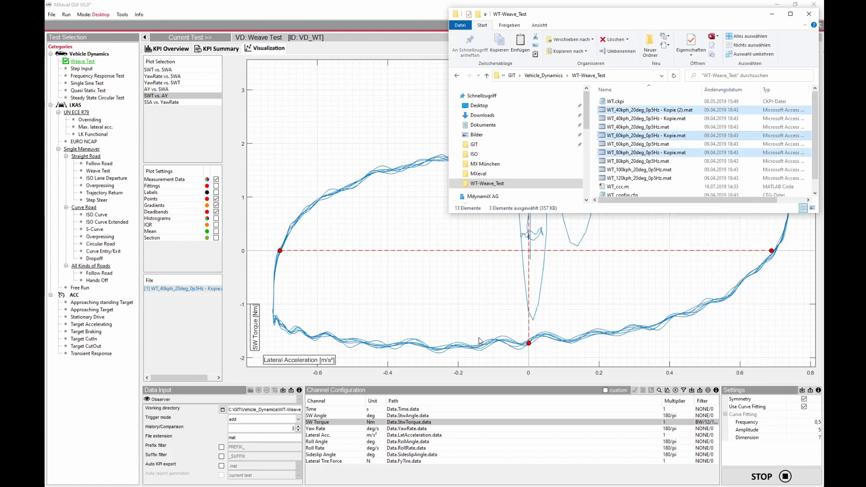